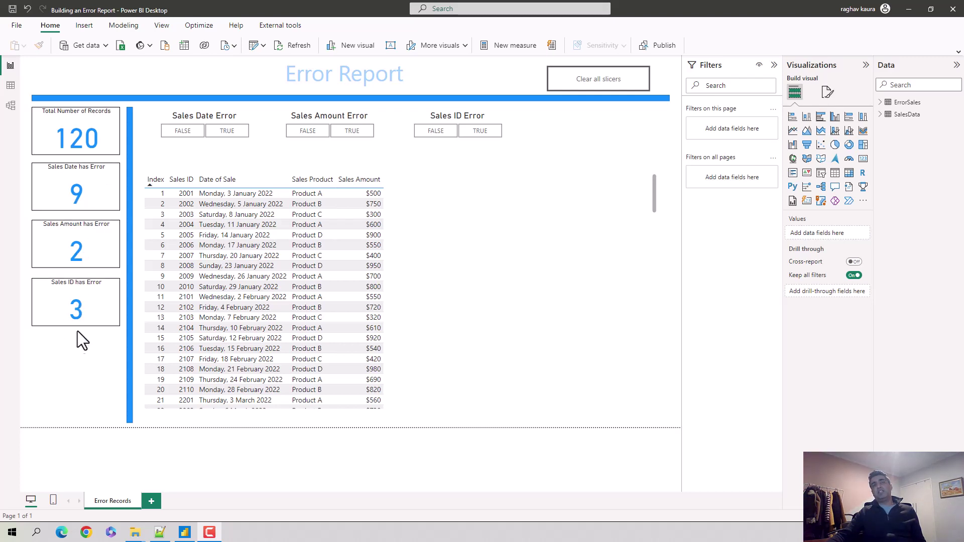
Scroll through the raw SalesData.csv in Notepad++, select its last two records, then minimize it.
click(159, 532)
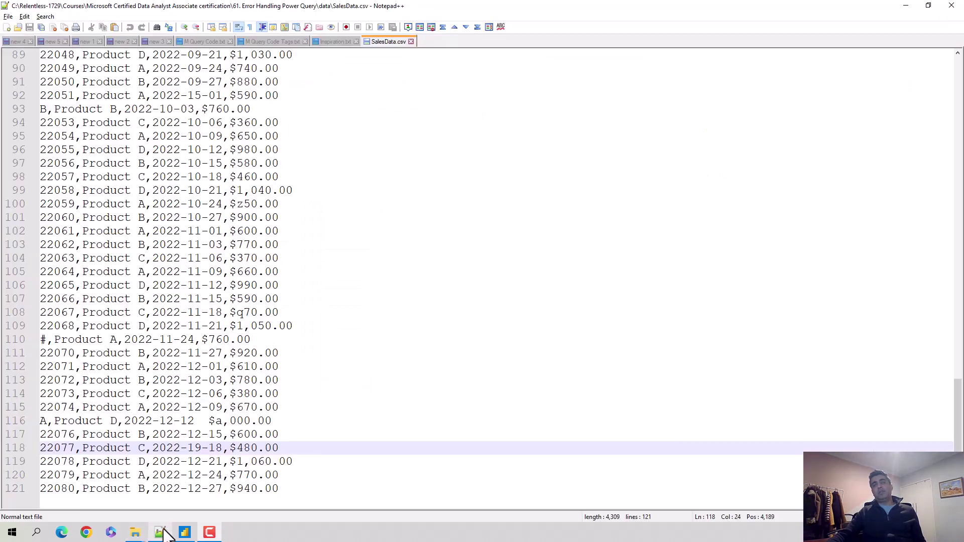
scroll(668, 255, up, 9)
scroll(668, 255, up, 10)
drag(953, 271, 953, 147)
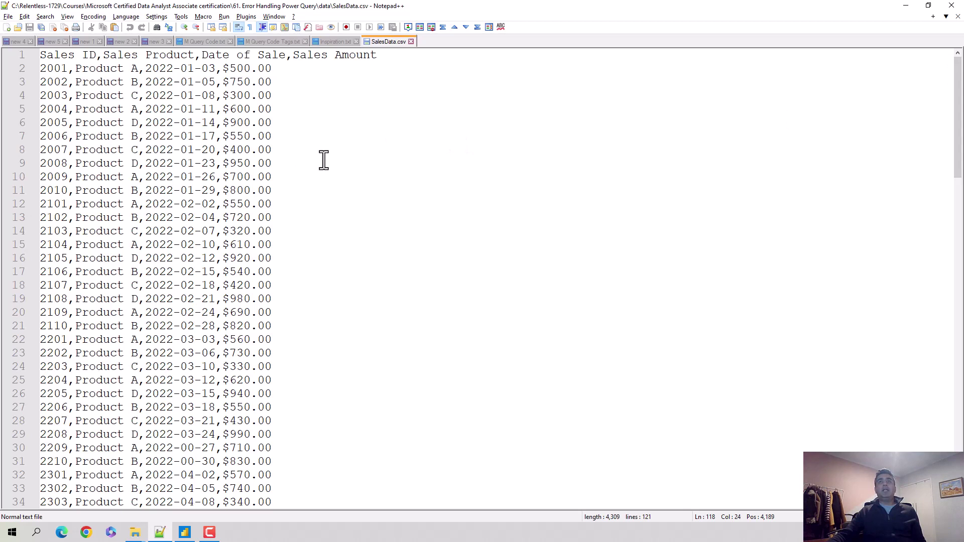
scroll(236, 230, down, 3)
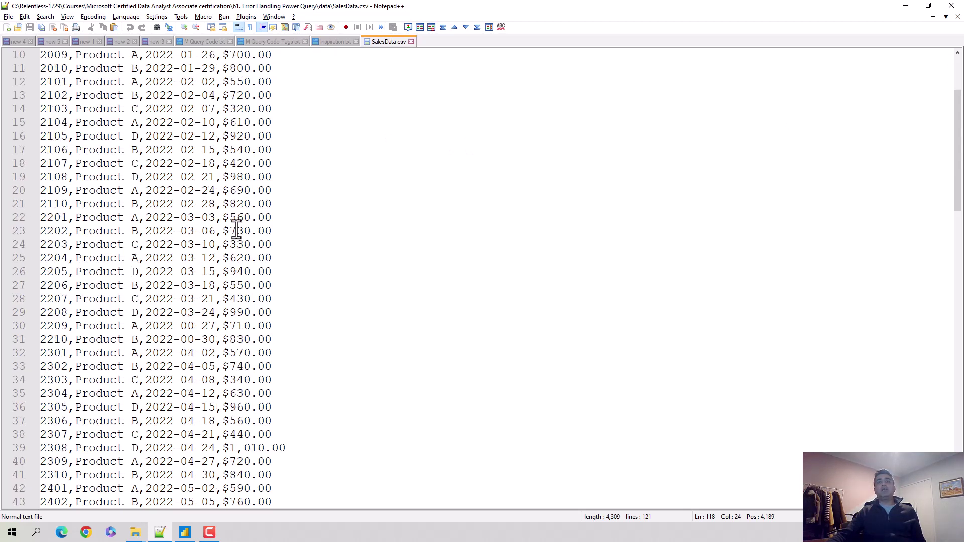
scroll(236, 231, up, 3)
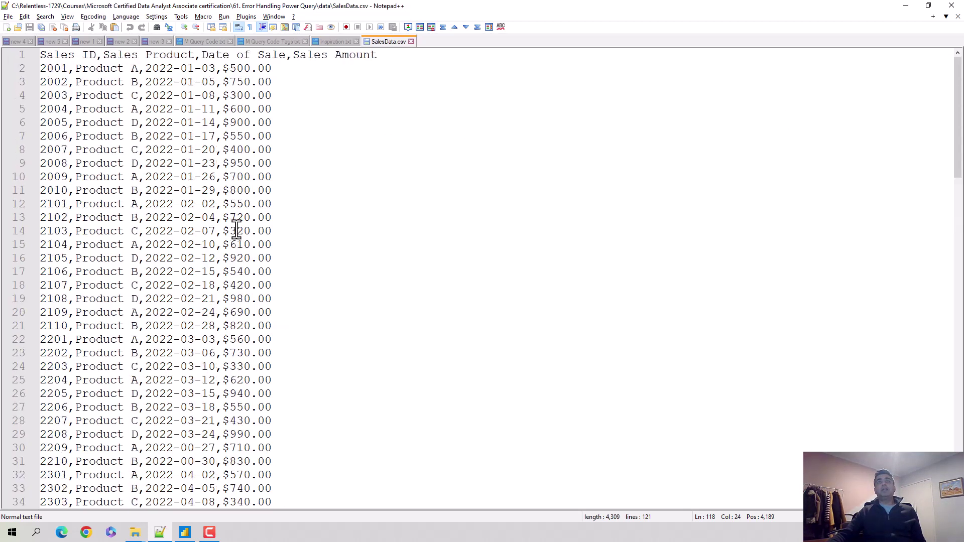
scroll(236, 230, down, 9)
mouse_move(958, 215)
mouse_down()
mouse_move(958, 437)
mouse_move(958, 216)
mouse_up()
scroll(243, 470, down, 20)
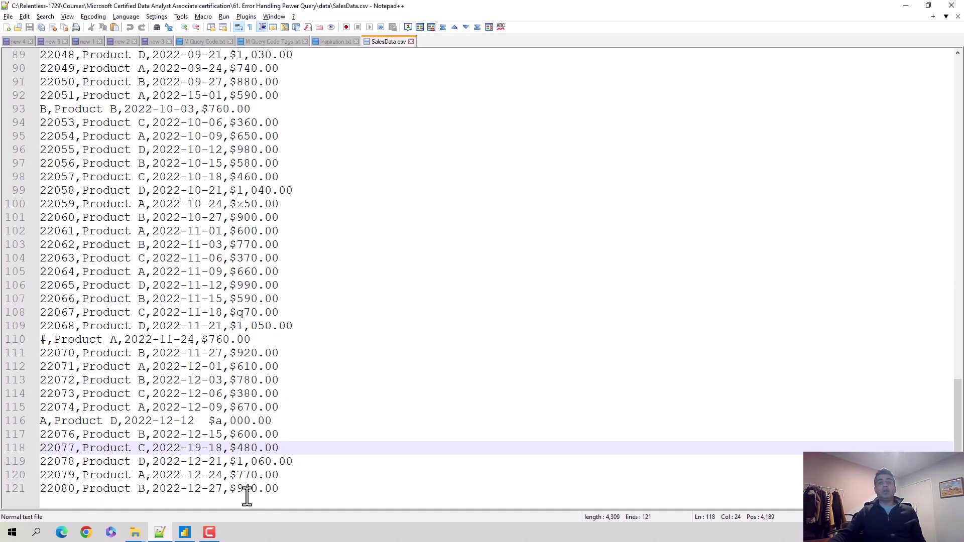
drag(283, 490, 114, 478)
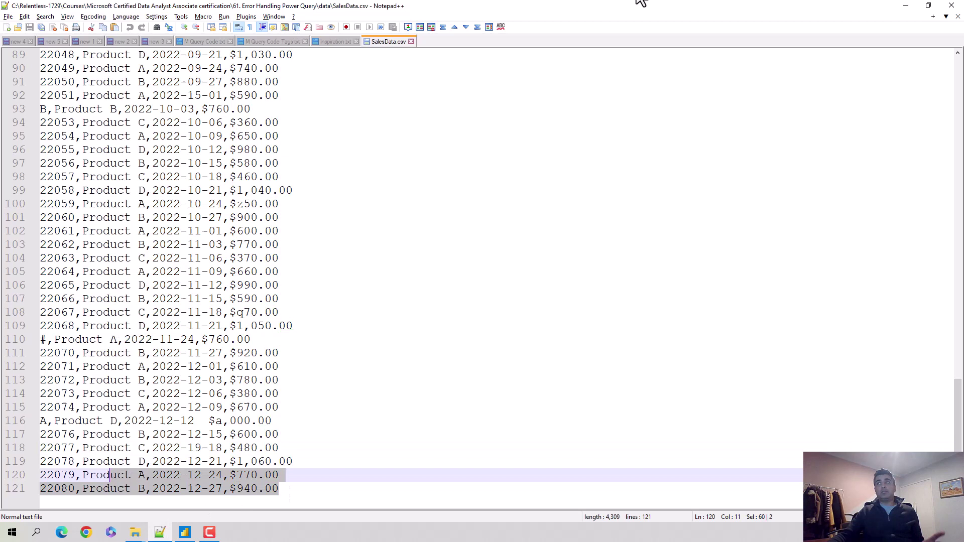
click(904, 5)
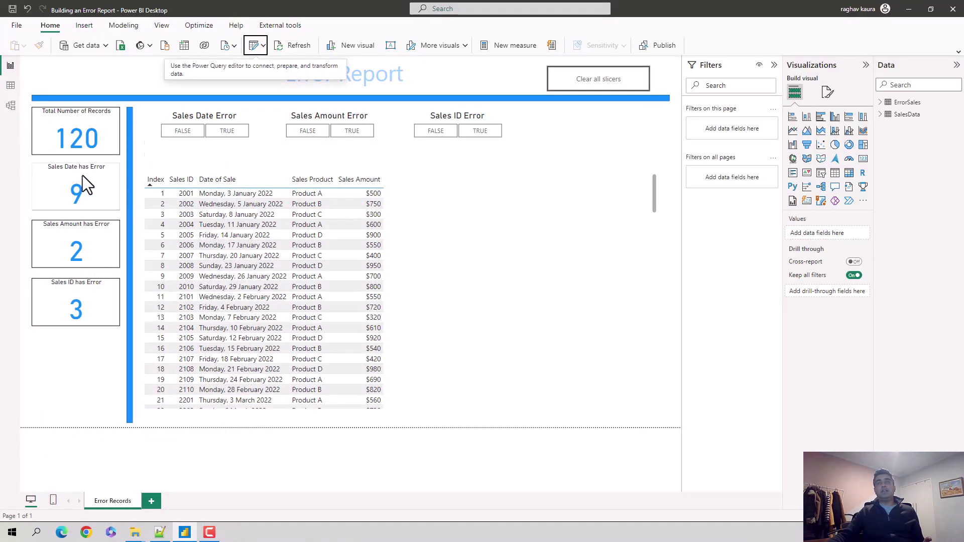
Select TRUE in the Sales Date Error slicer to show the 9 bad-date records, then reopen SalesData.csv.
click(228, 131)
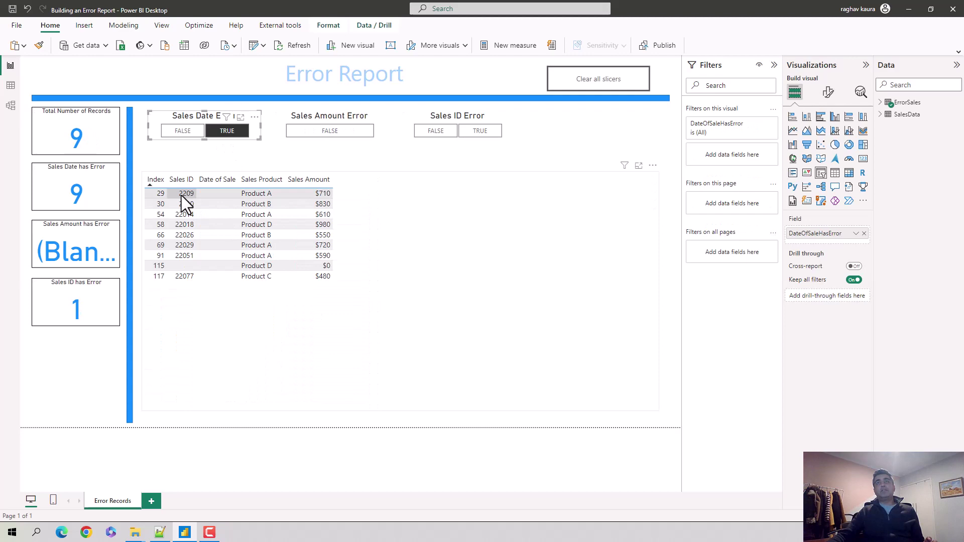
click(161, 533)
click(433, 256)
scroll(433, 255, up, 14)
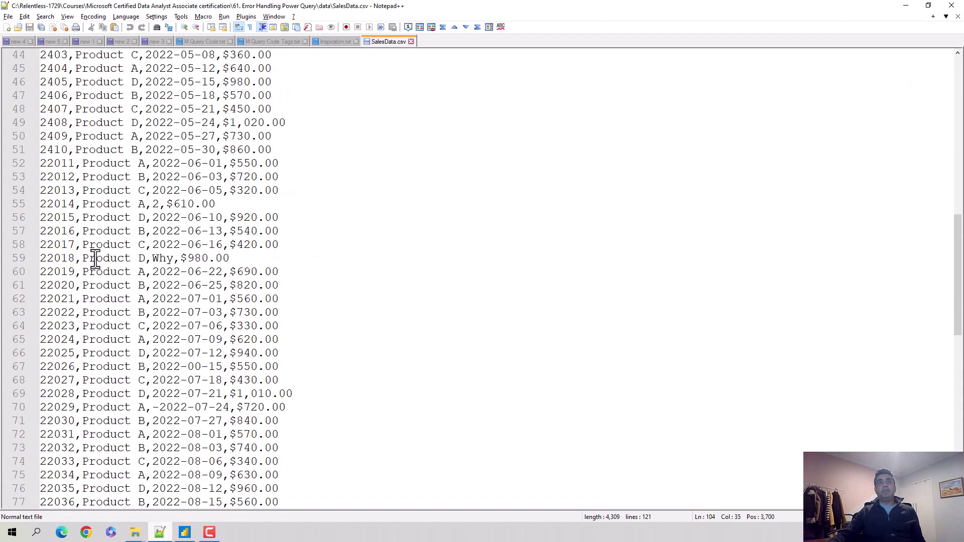
scroll(95, 259, up, 2)
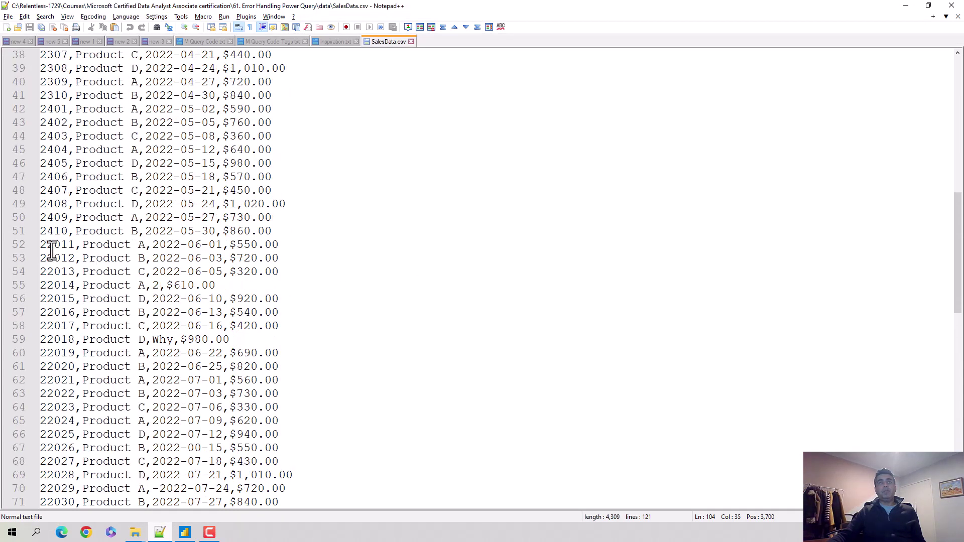
click(431, 190)
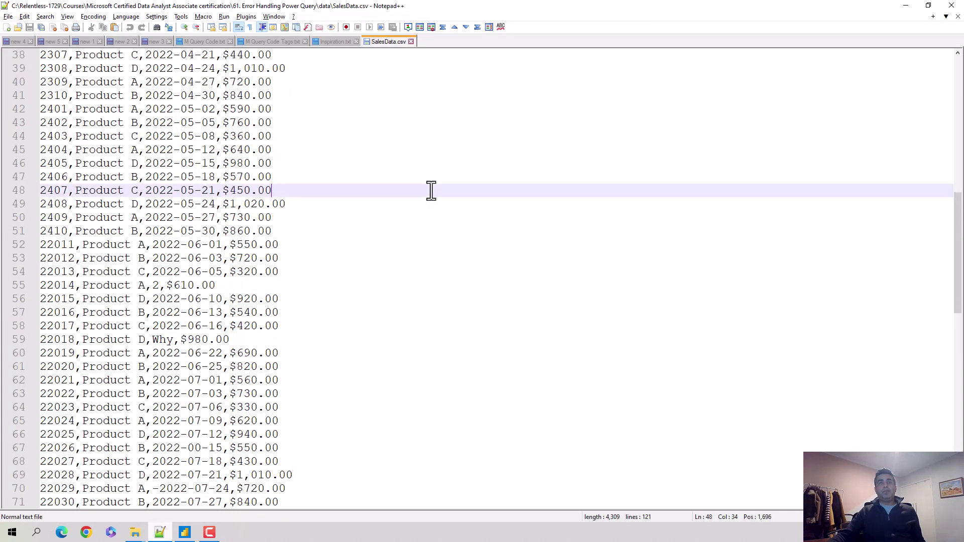
scroll(431, 189, up, 6)
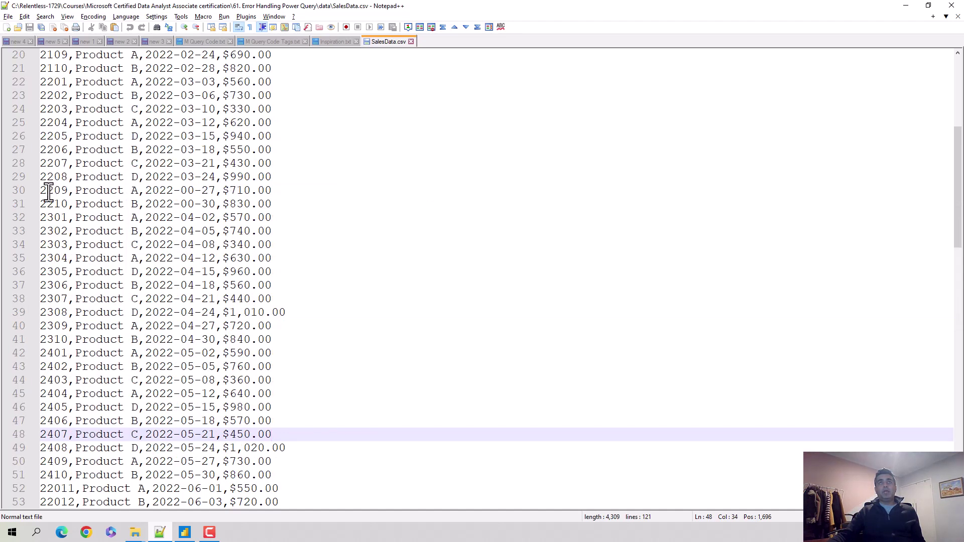
drag(47, 191, 167, 177)
click(193, 190)
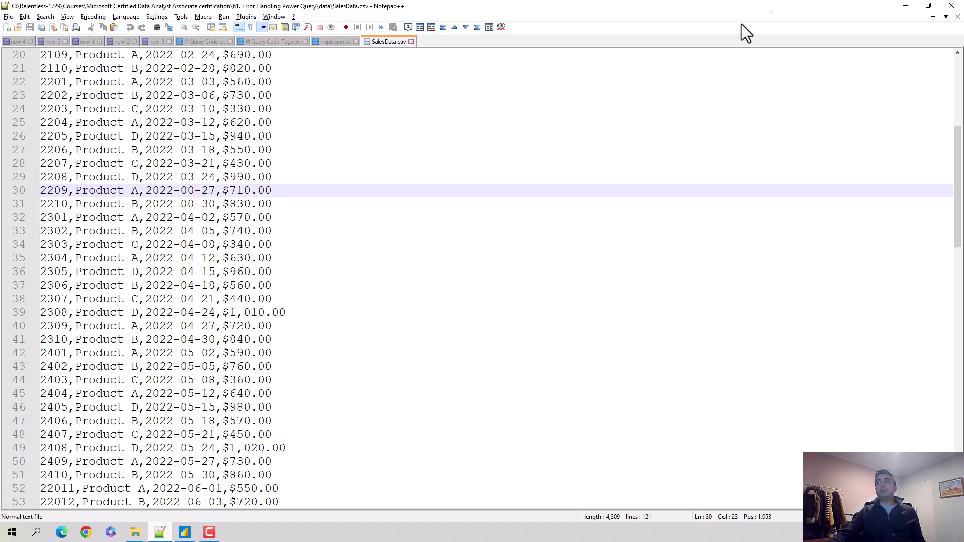
click(899, 5)
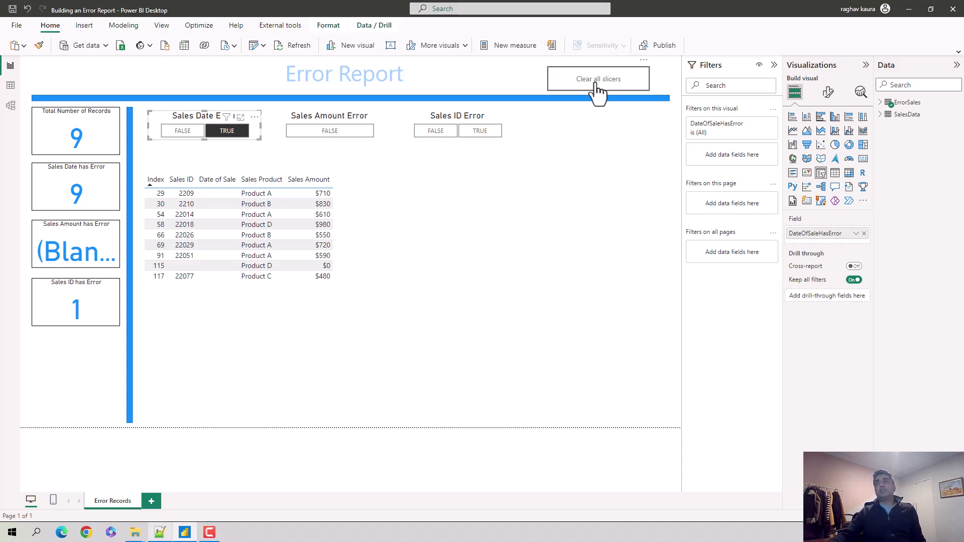
Clear all slicers to show the 120 records, then open Power Query Editor via Transform data.
ctrl+click(586, 113)
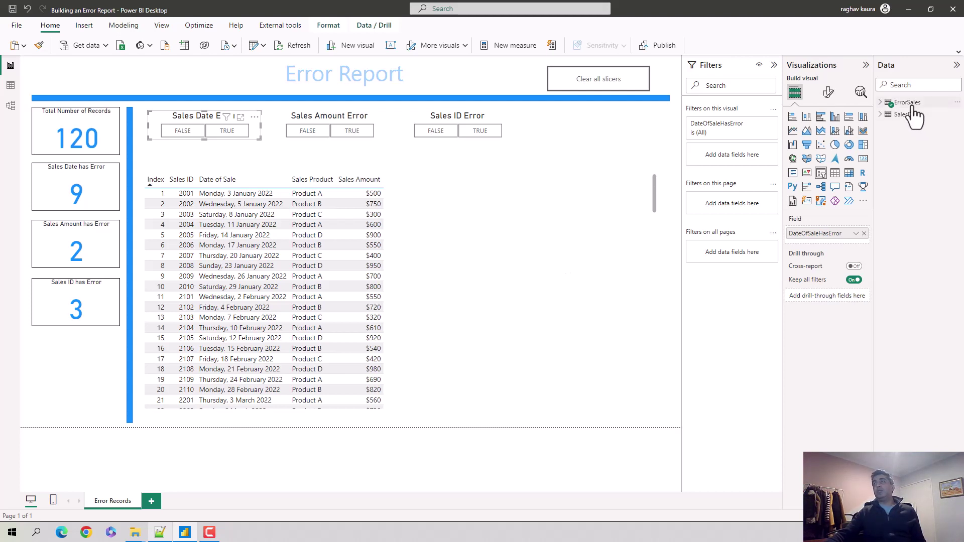
click(263, 47)
click(267, 67)
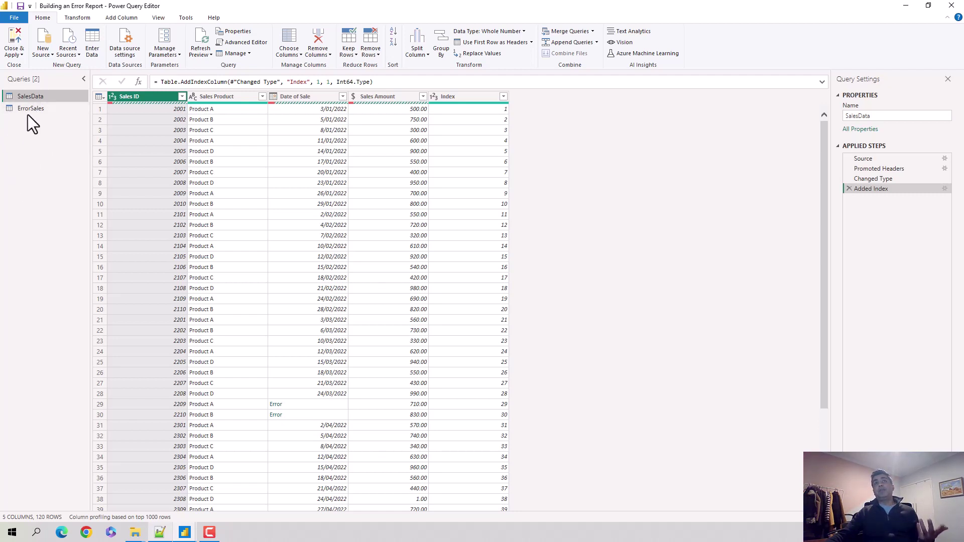
Duplicate the SalesData query and rename the copy to Demo.
right_click(26, 96)
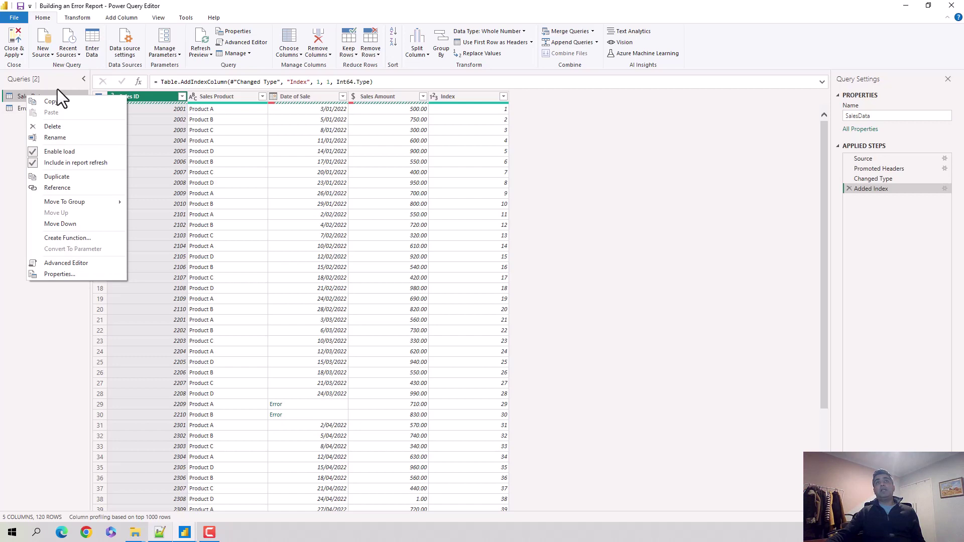
key(Escape)
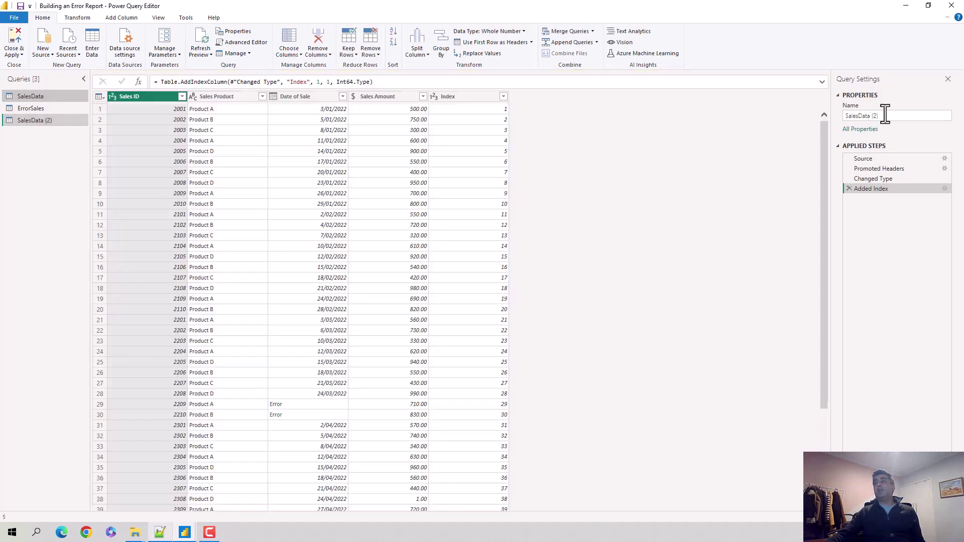
drag(882, 116, 844, 116)
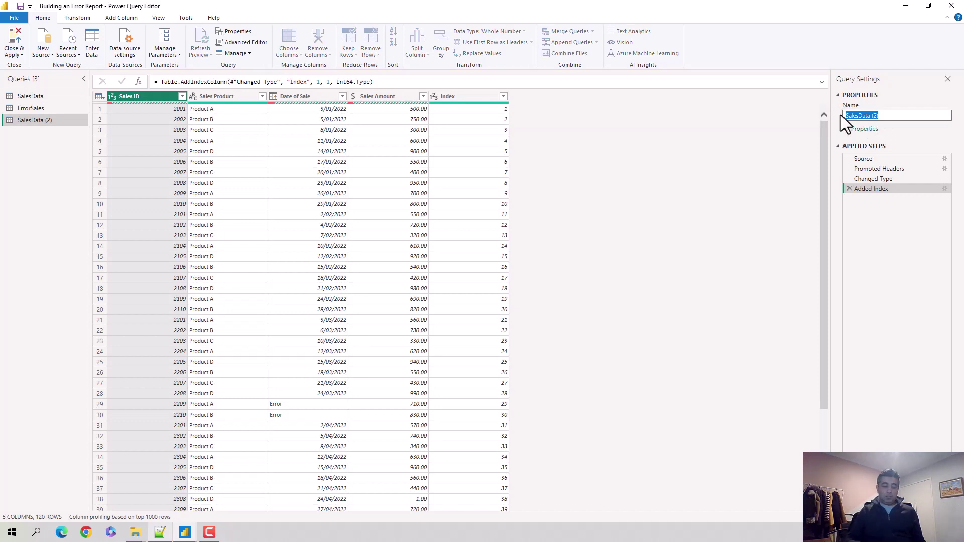
text(Demo)
key(Return)
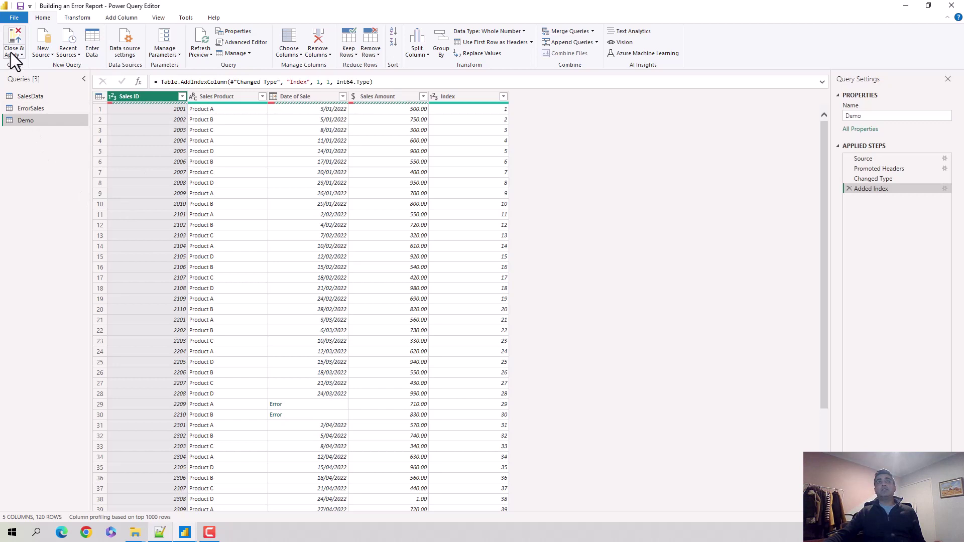
Add custom column SalesIDError = try [Sales ID] and expand only its HasError field.
click(114, 20)
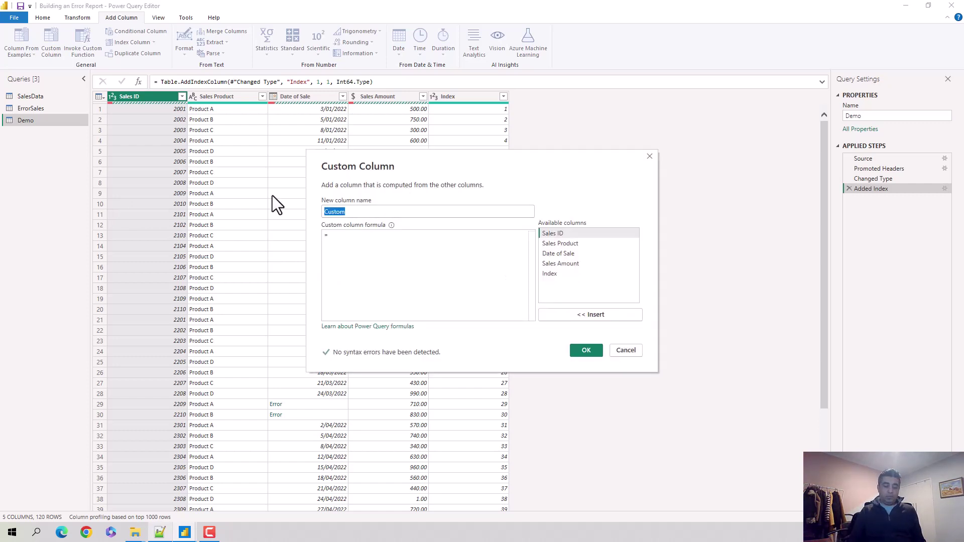
text(Sales)
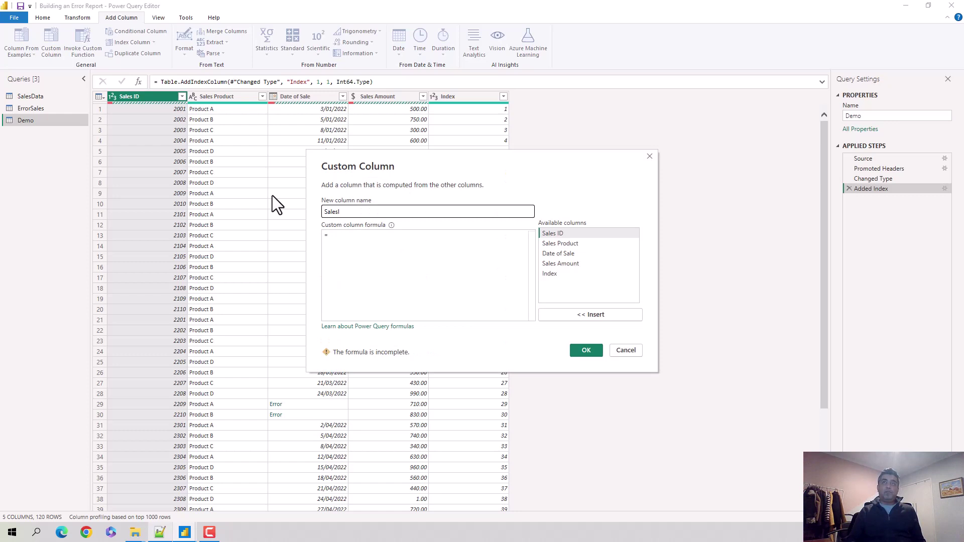
text(IDError)
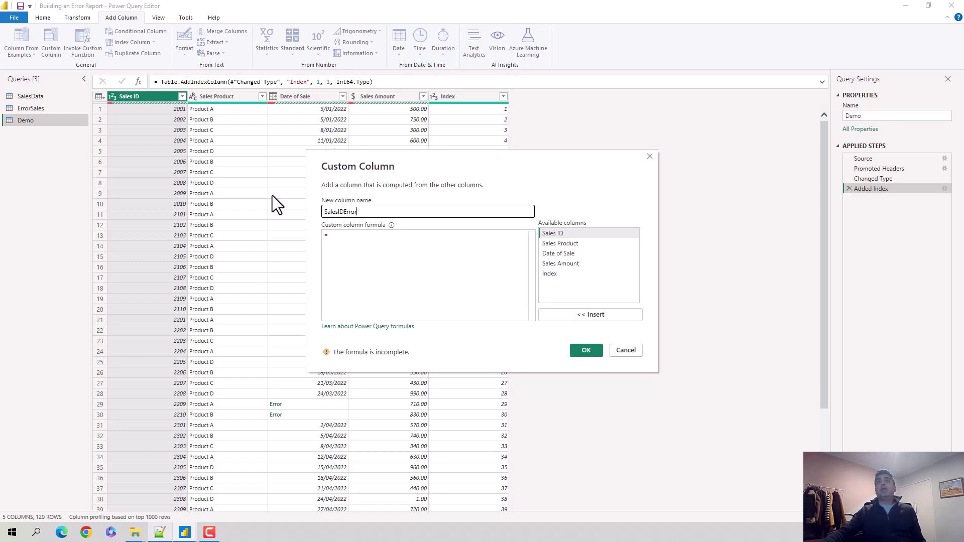
click(378, 251)
text(try)
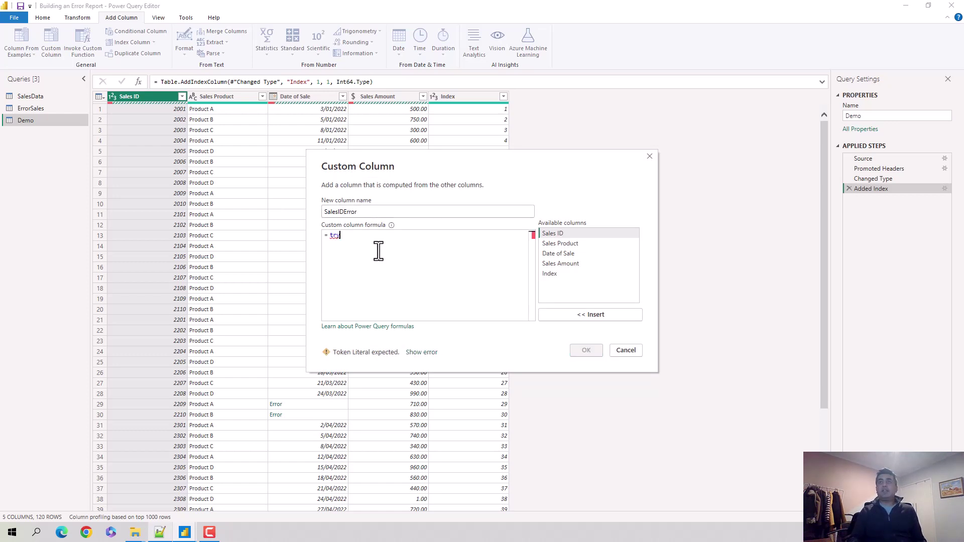
double_click(551, 234)
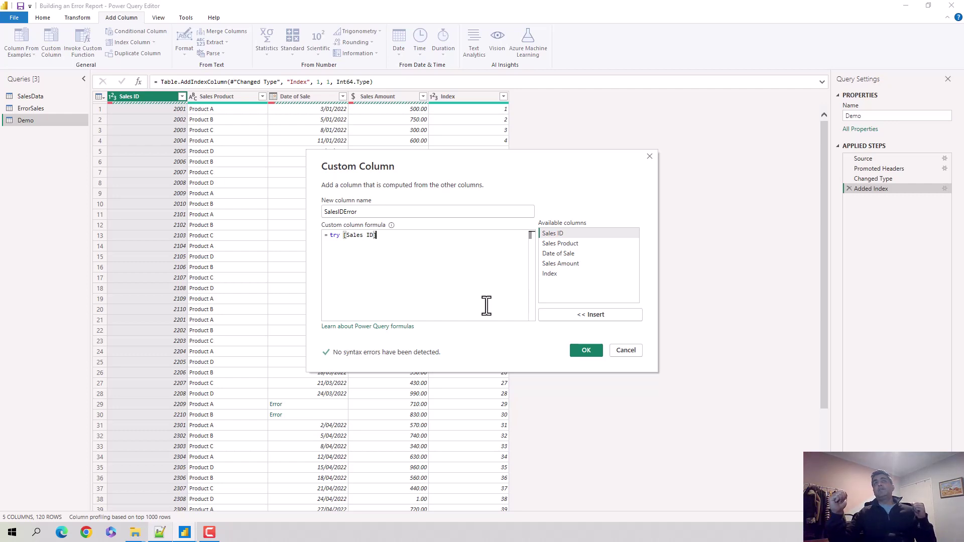
click(592, 353)
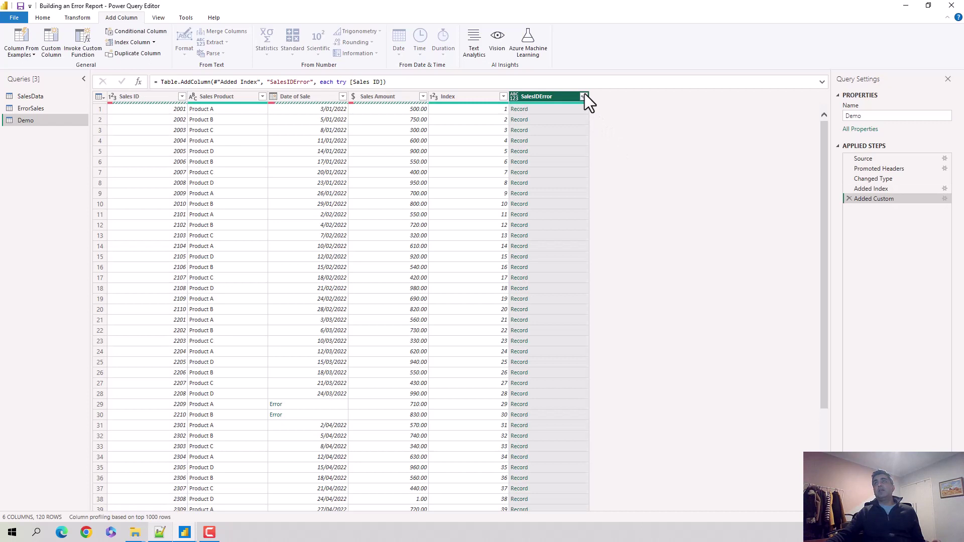
click(583, 97)
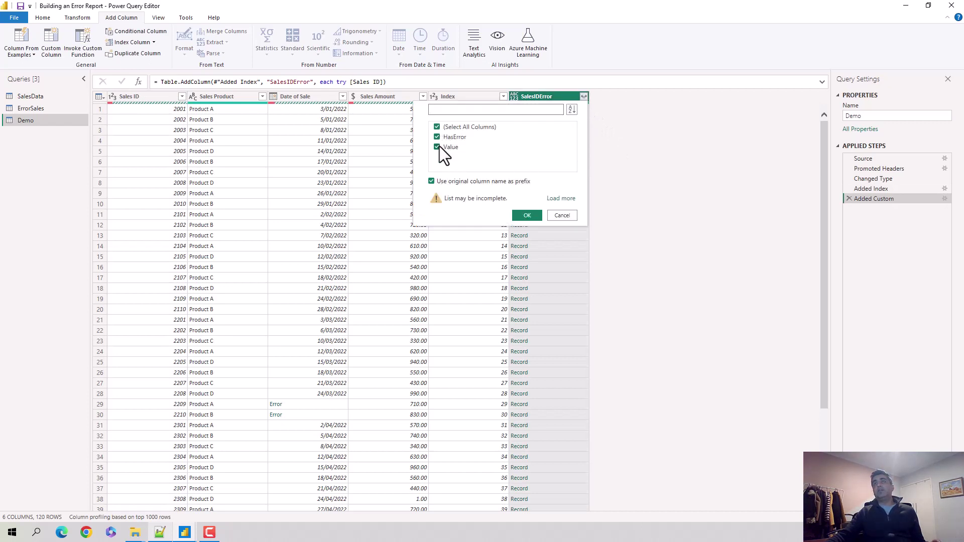
click(438, 147)
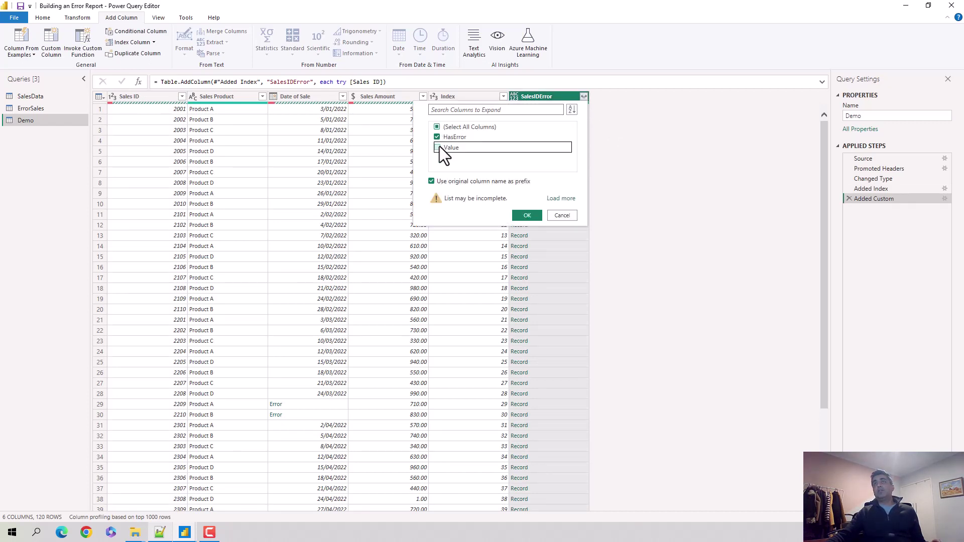
click(527, 216)
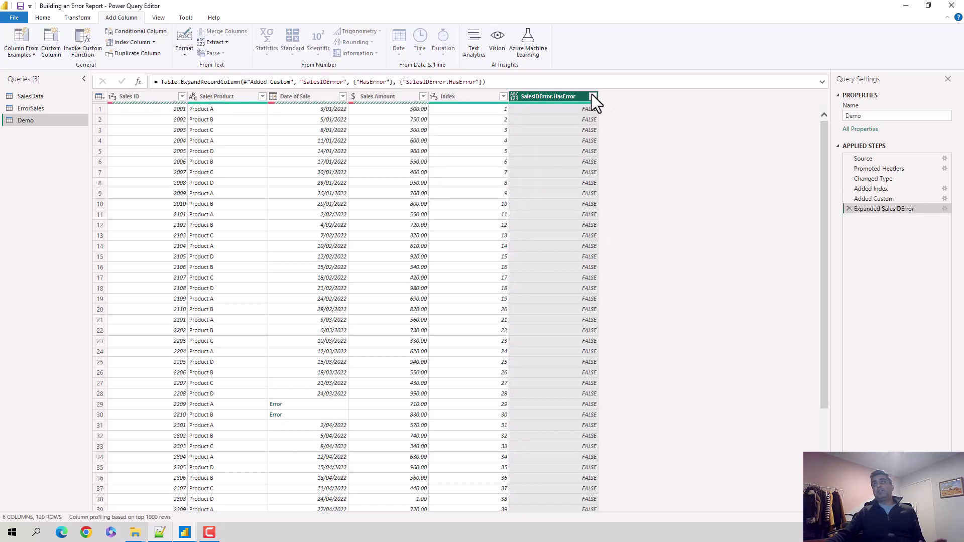
Filter SalesIDError.HasError to TRUE to preview 3 rows, then delete the Filtered Rows step.
click(594, 97)
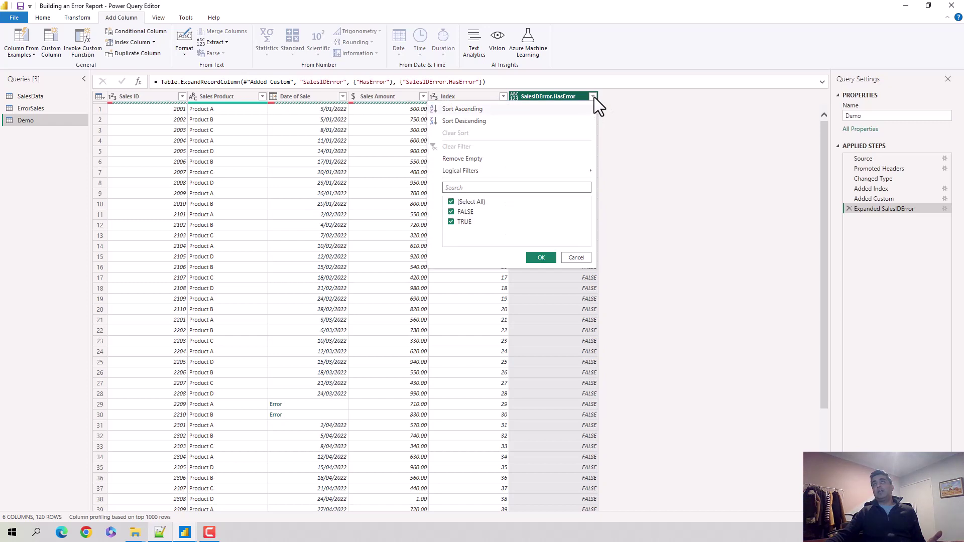
click(451, 211)
click(541, 258)
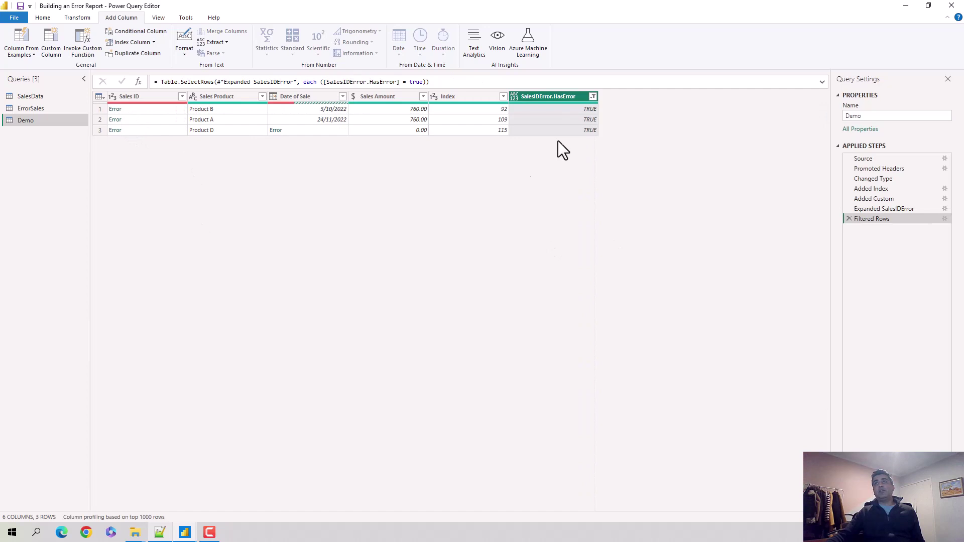
click(593, 96)
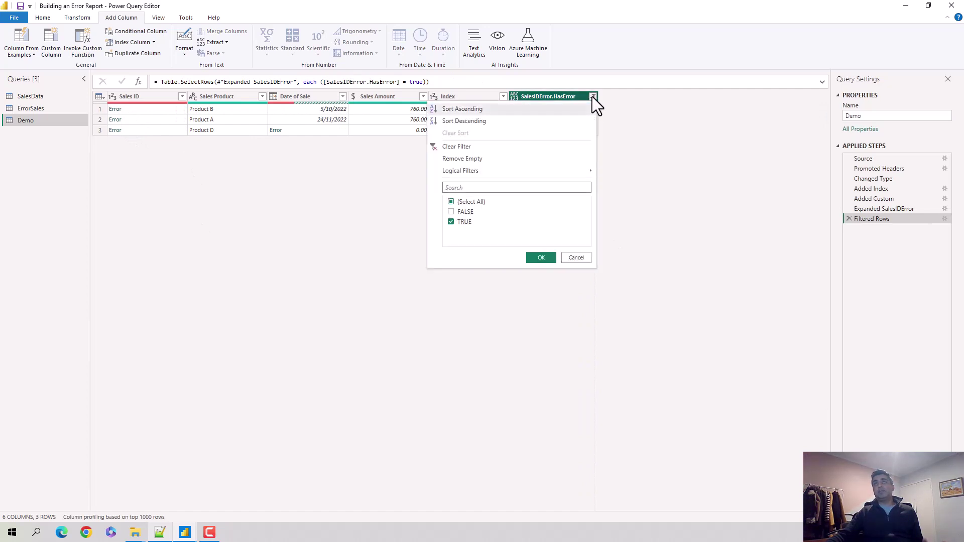
click(451, 212)
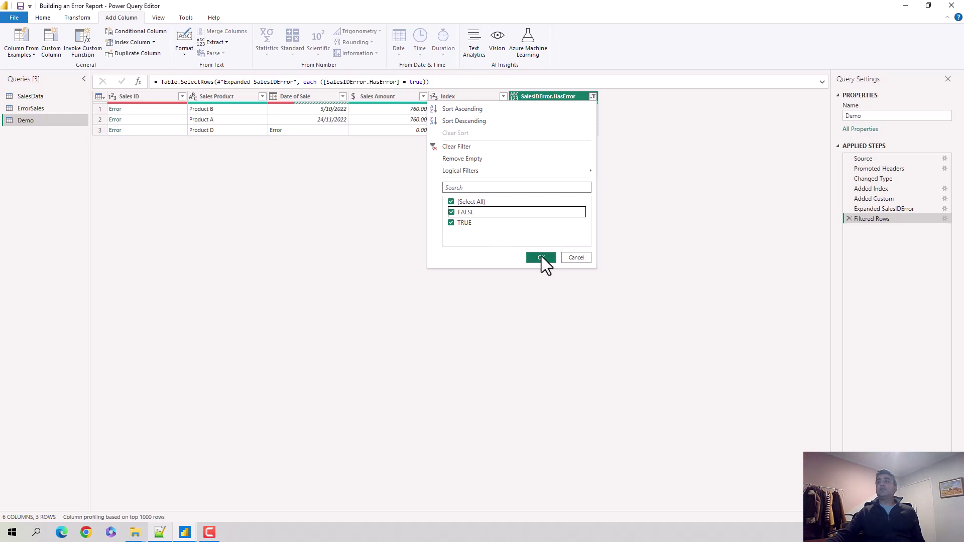
click(584, 257)
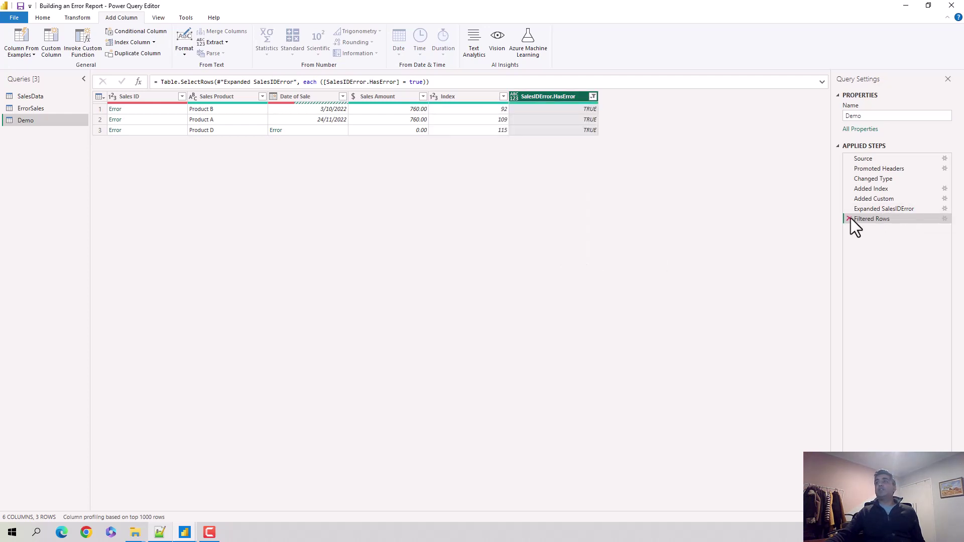
click(848, 219)
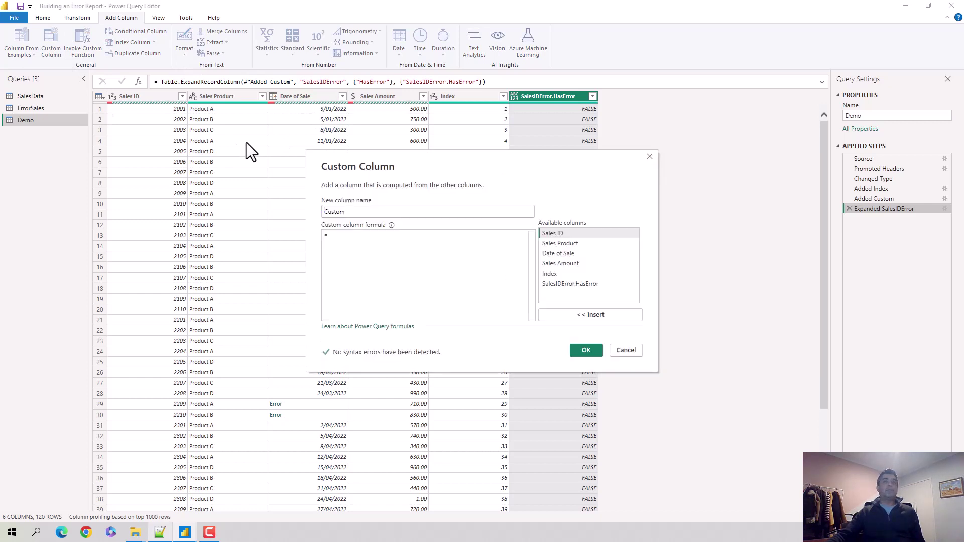
Add a custom column = try [Date of Sale] and expand it to its HasError flag.
click(417, 246)
text(t)
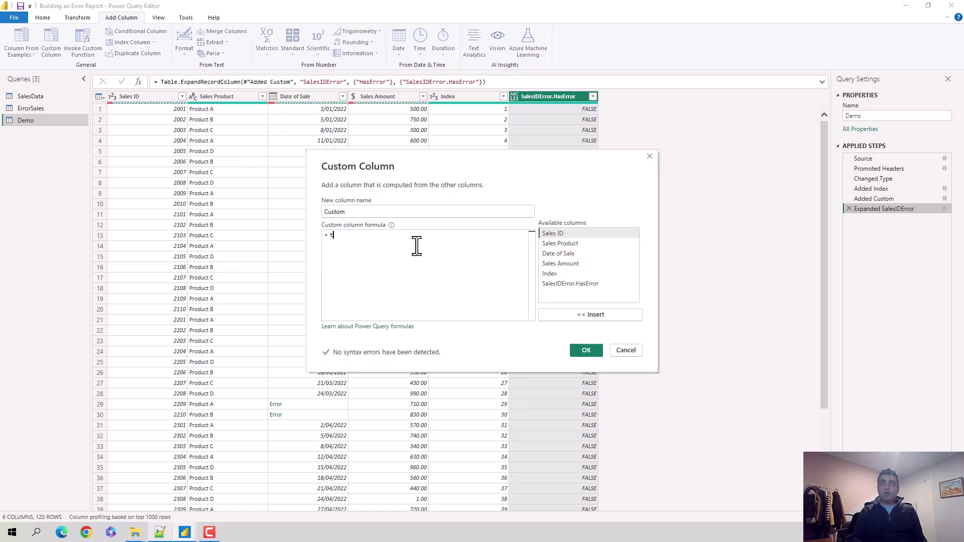
text(ry)
click(567, 254)
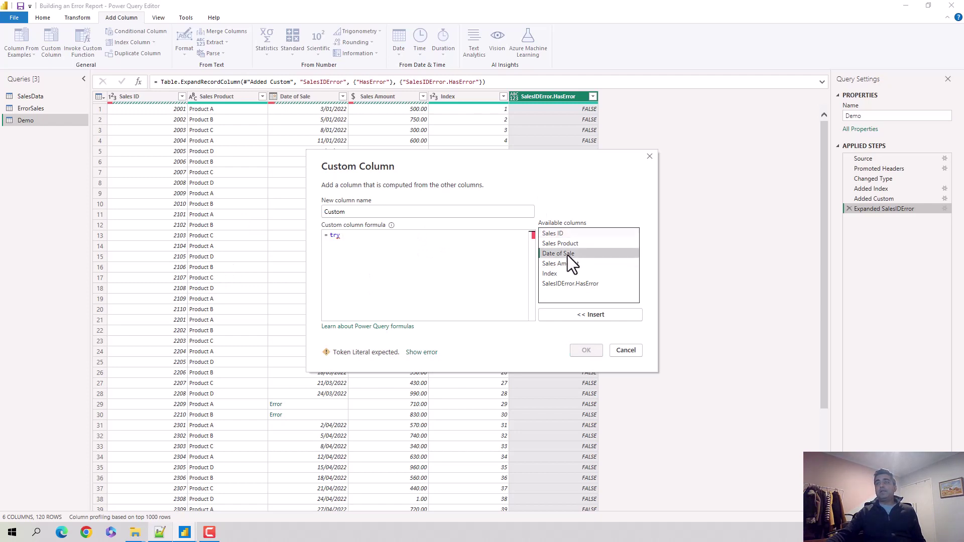
double_click(567, 254)
click(584, 351)
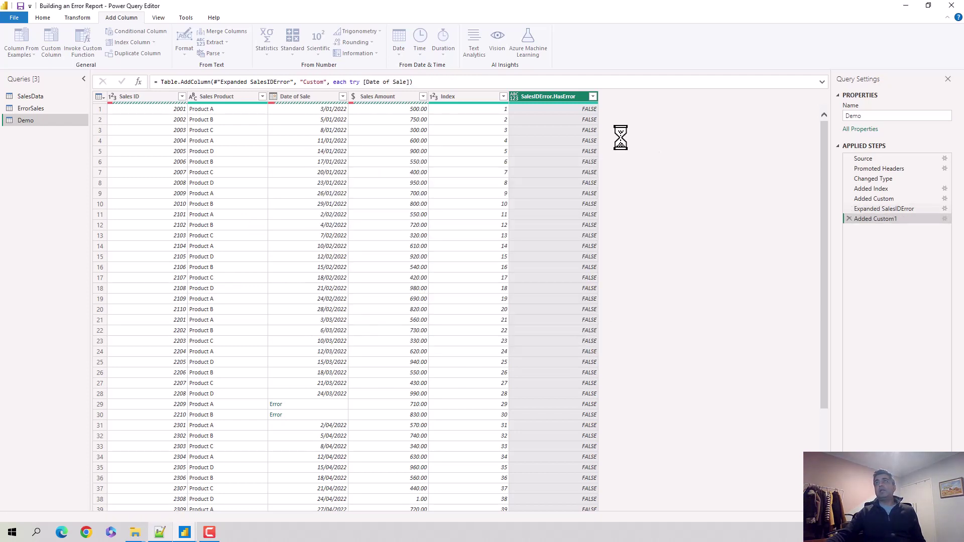
click(673, 96)
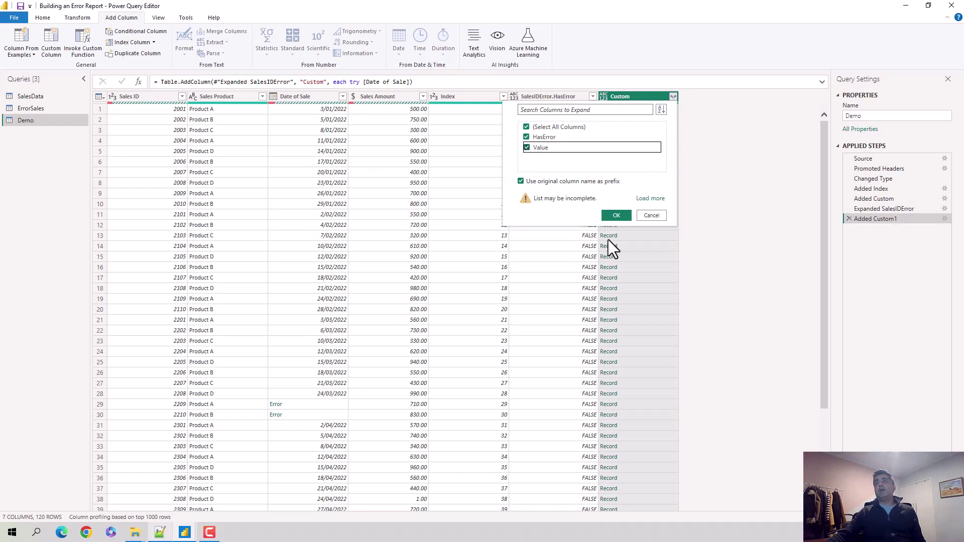
click(616, 215)
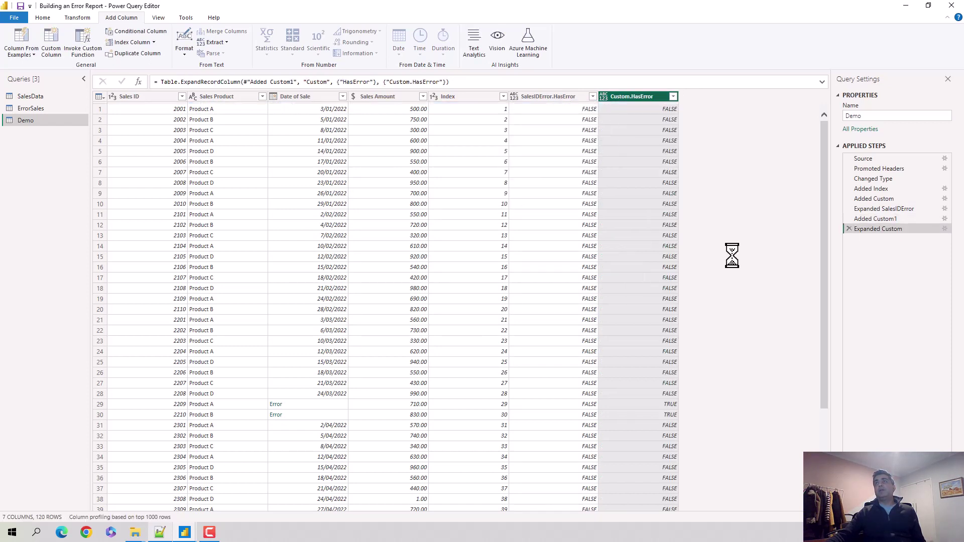
Filter Custom.HasError to TRUE to view the 9 date-error rows, then clear the filter.
click(673, 97)
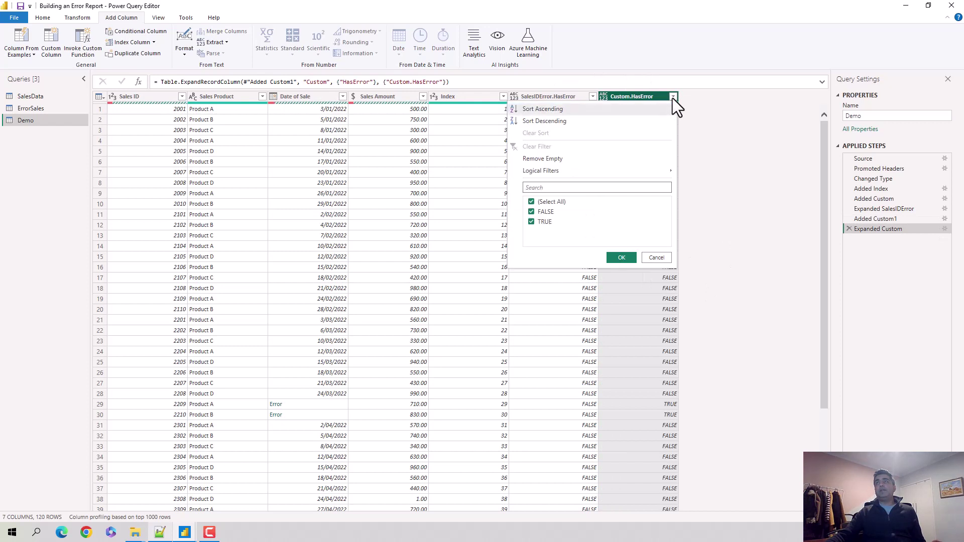
click(531, 212)
click(622, 258)
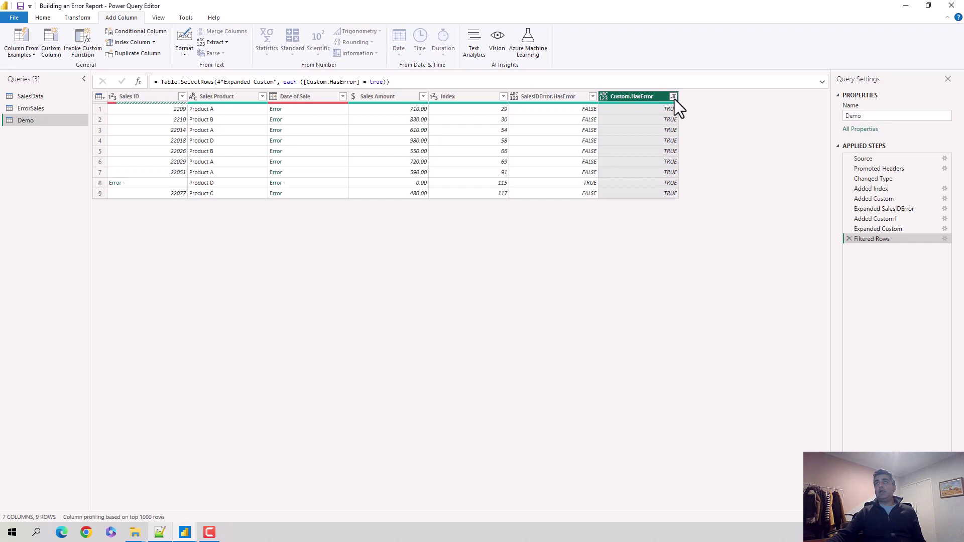
click(673, 97)
click(533, 147)
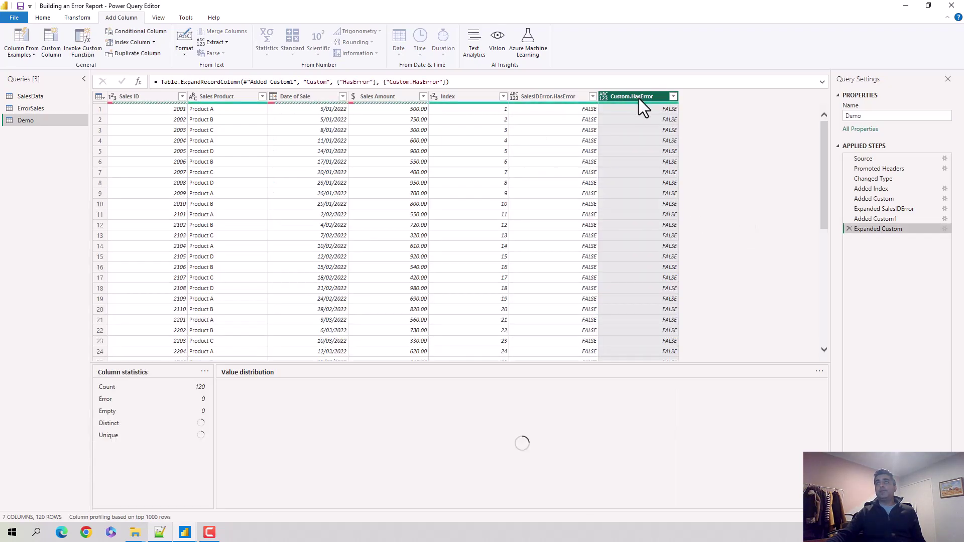
Rename the Custom.HasError column to SalesDate.HasError.
double_click(639, 98)
double_click(648, 96)
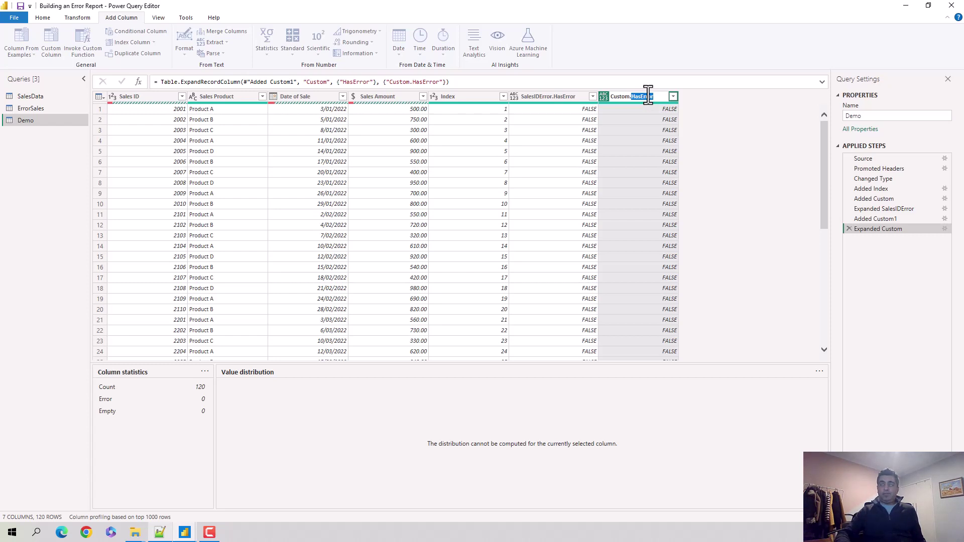
key(Home)
key(shift+Right)
key(shift+Right)
key(shift+Right)
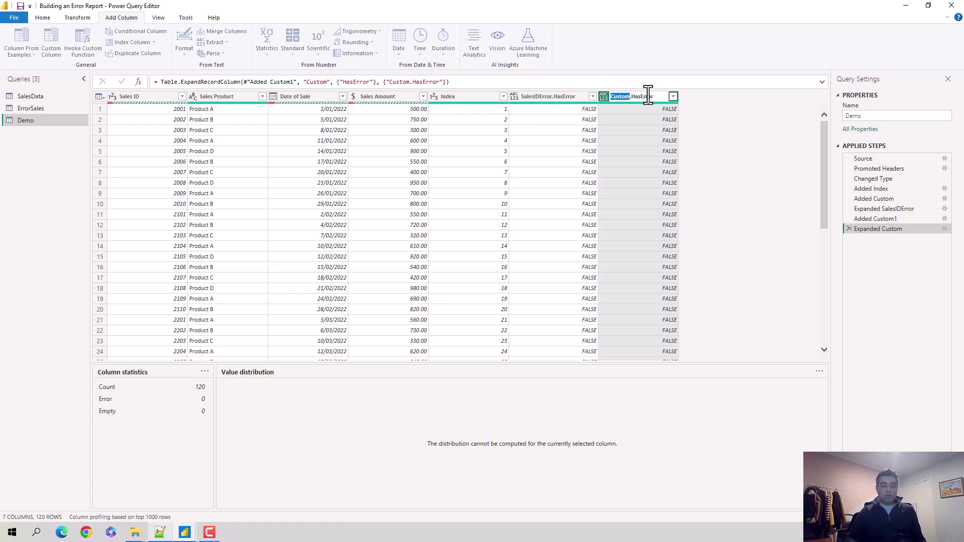
text(SalesDate)
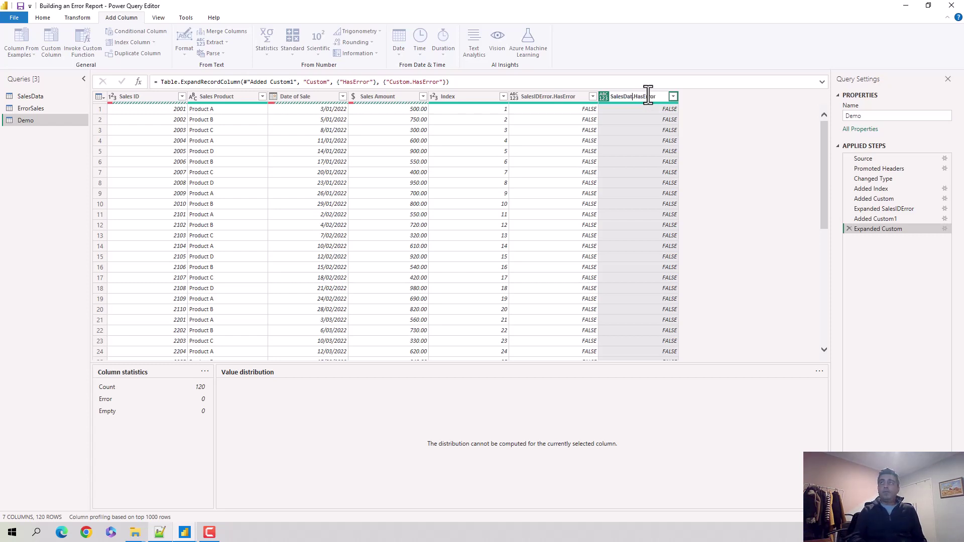
key(Return)
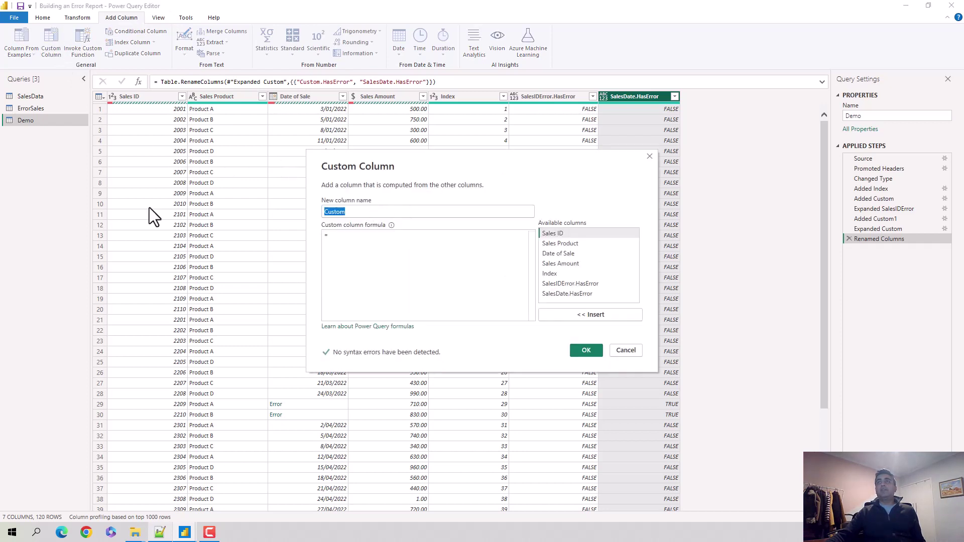
Add custom column SalesAmountHasError = try [Sales Amount], expanding only its HasError flag.
text(Sale)
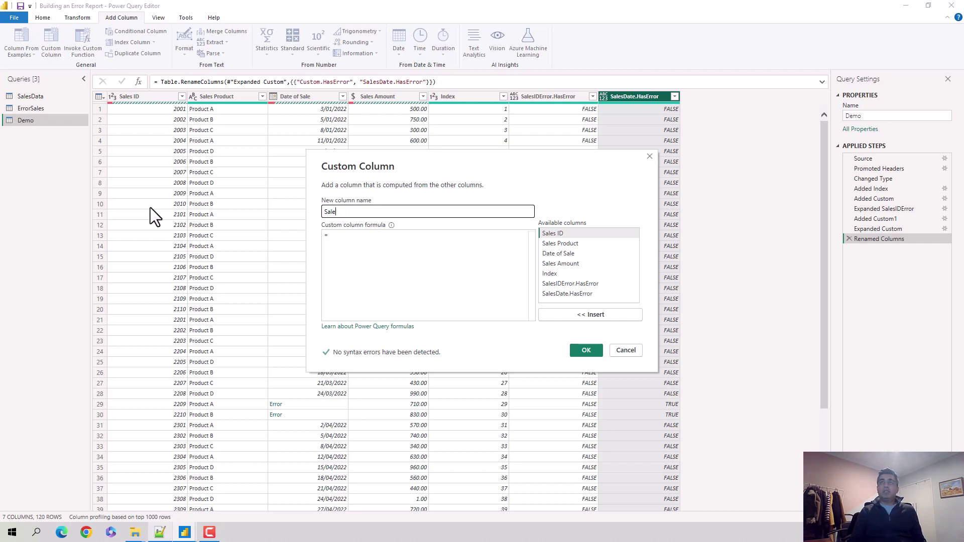
text(sAmount)
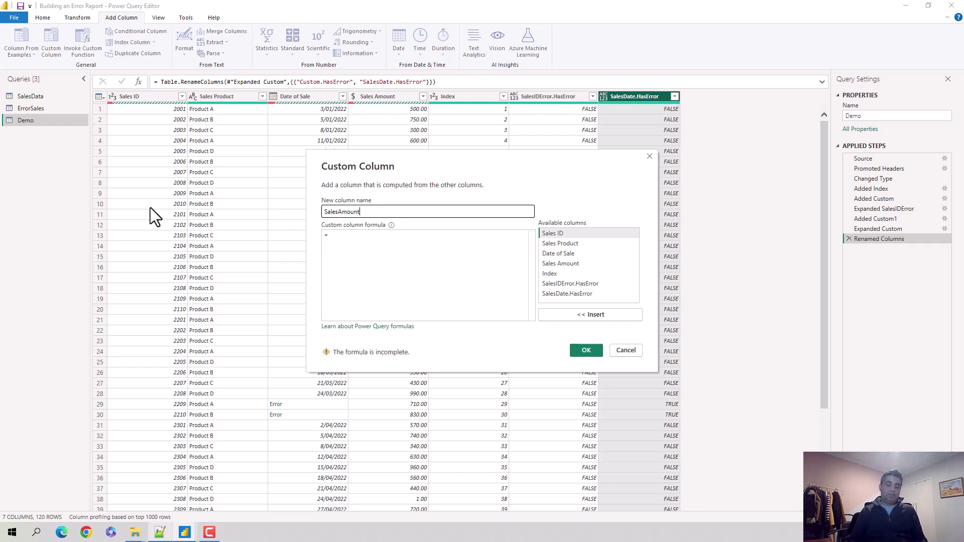
text(HasError)
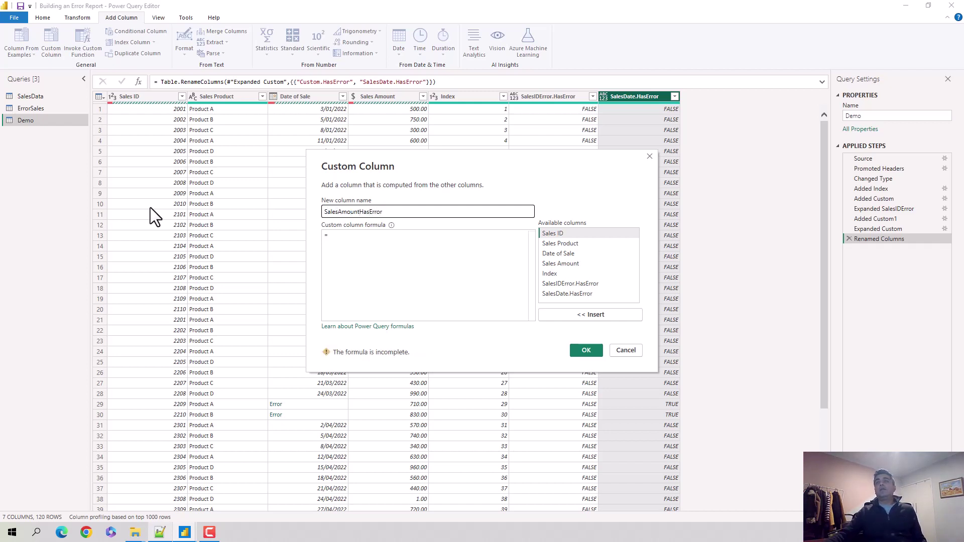
click(368, 236)
text(try)
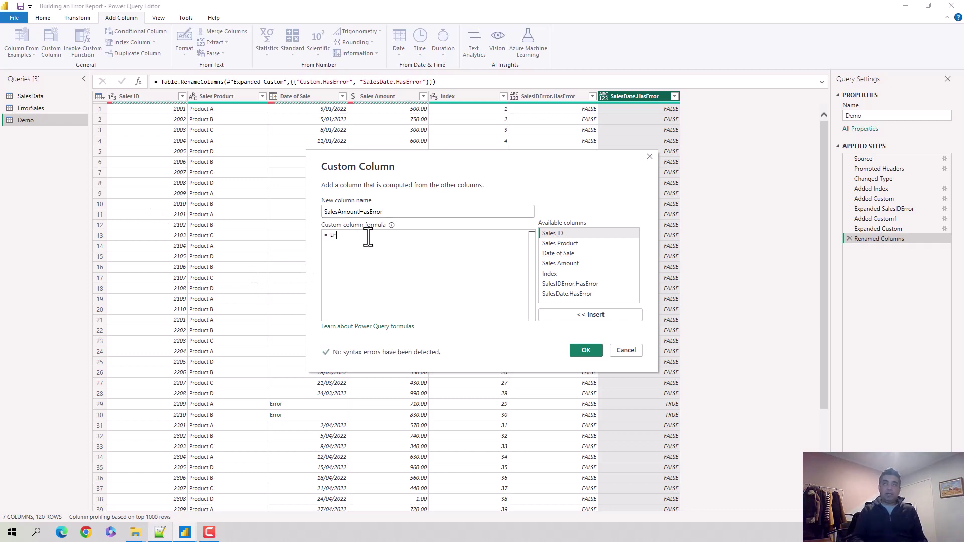
double_click(555, 264)
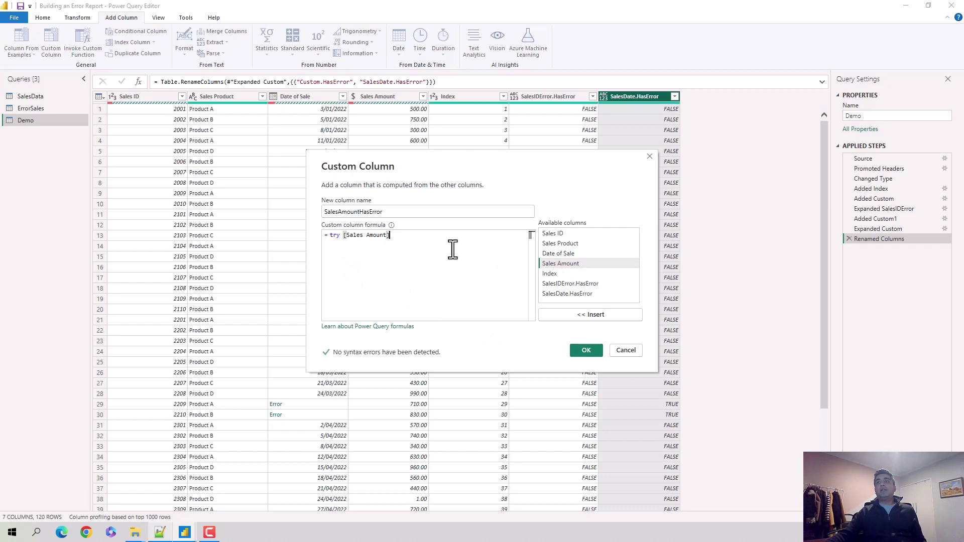
click(589, 351)
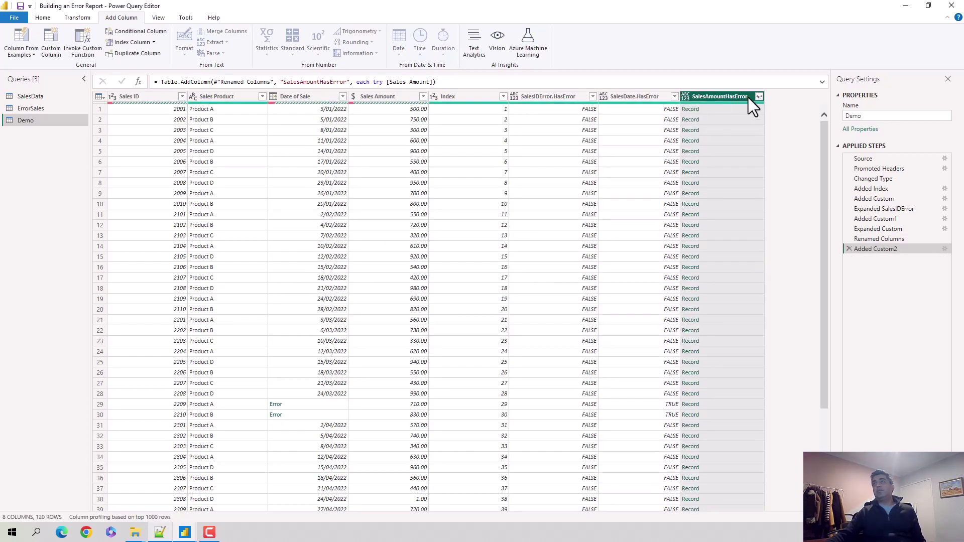
click(759, 96)
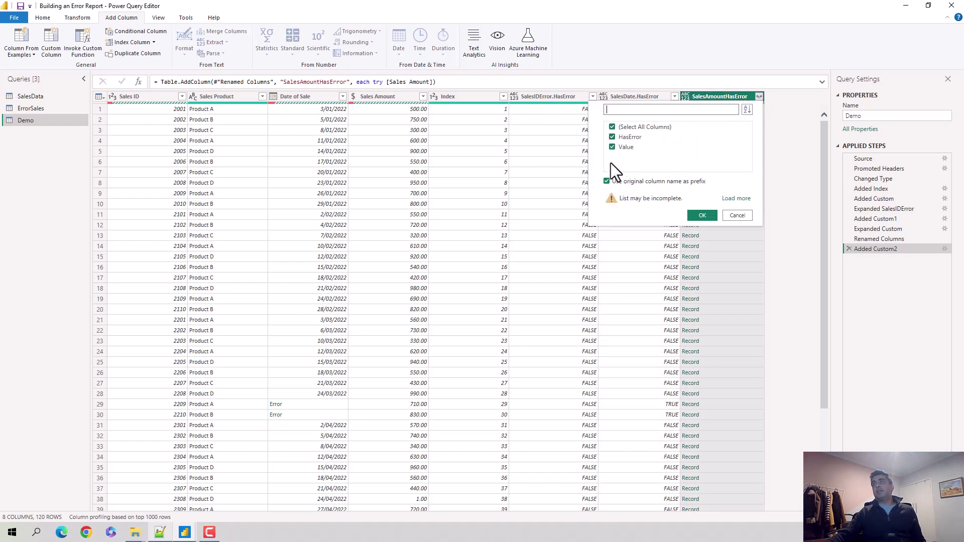
click(612, 146)
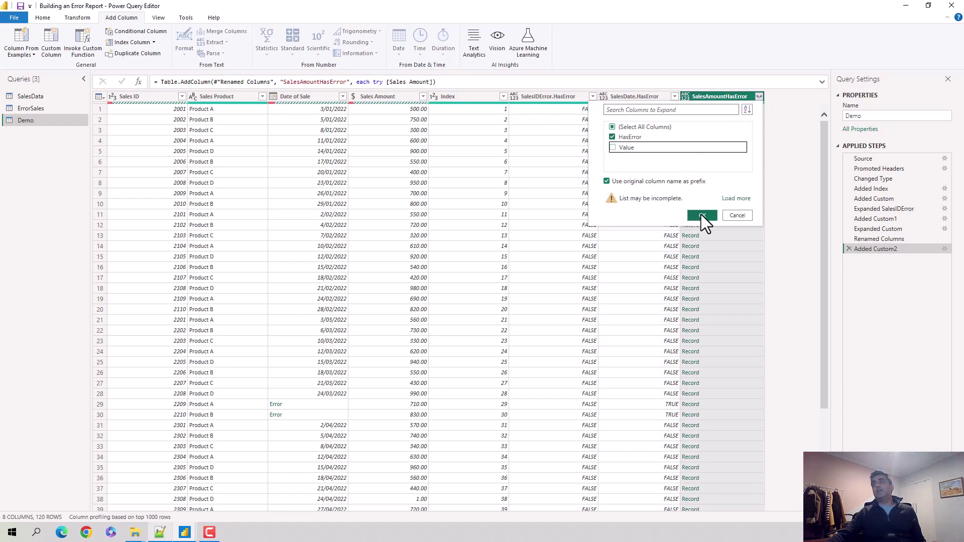
click(705, 215)
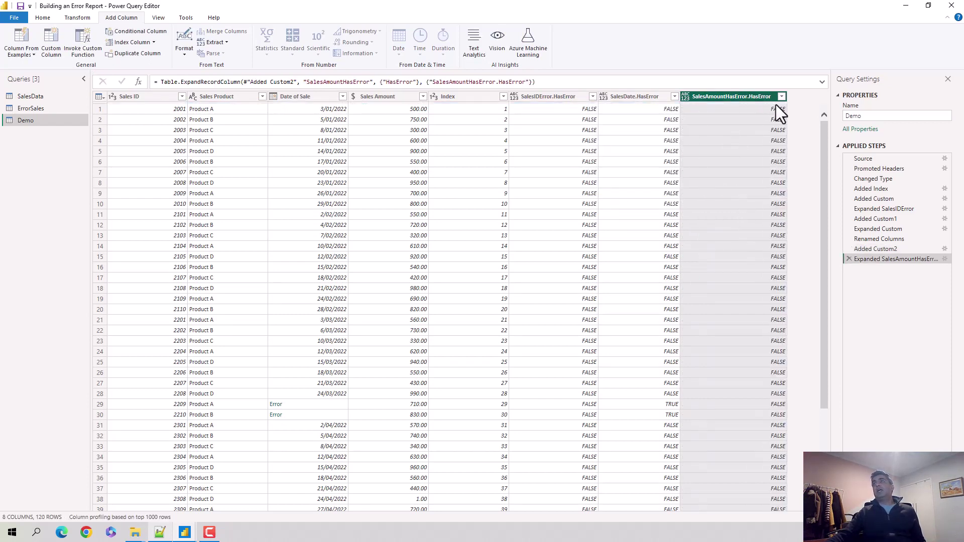
Filter SalesAmountHasError.HasError to TRUE, leaving 2 rows, and switch back to Power BI Desktop.
click(781, 96)
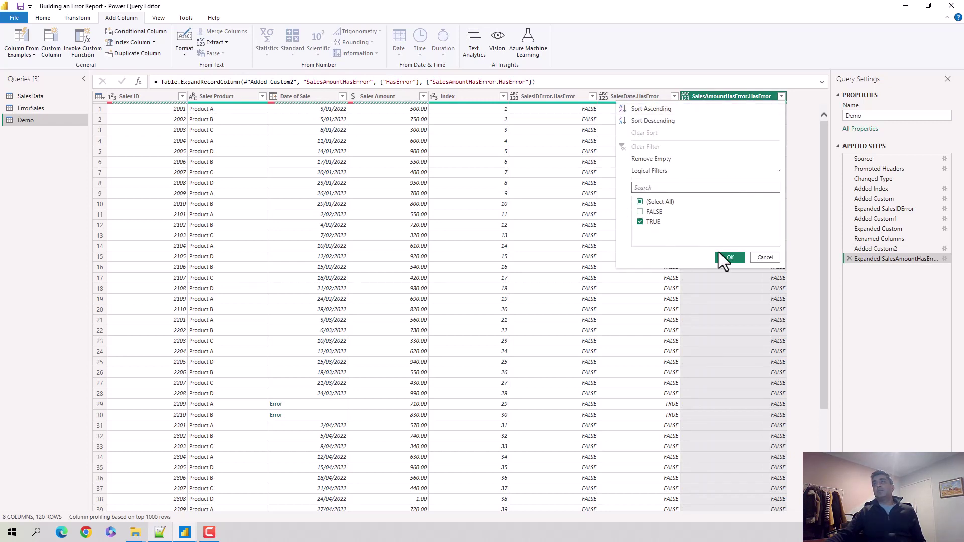
click(730, 258)
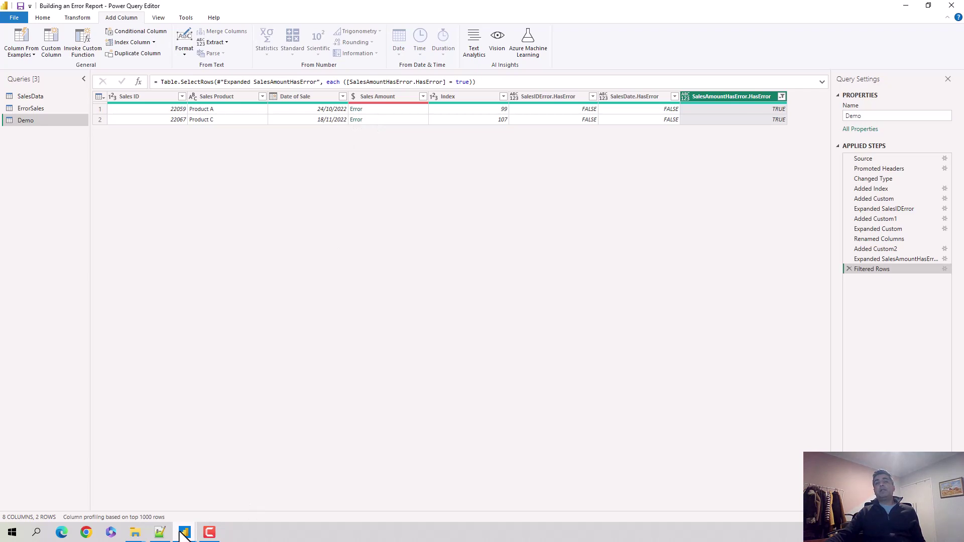
mouse_move(184, 533)
click(120, 480)
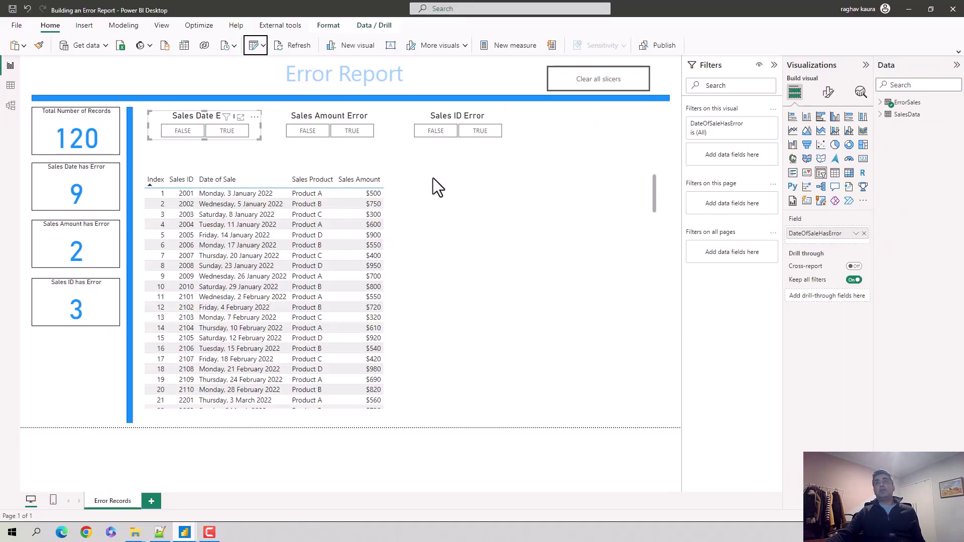
click(333, 134)
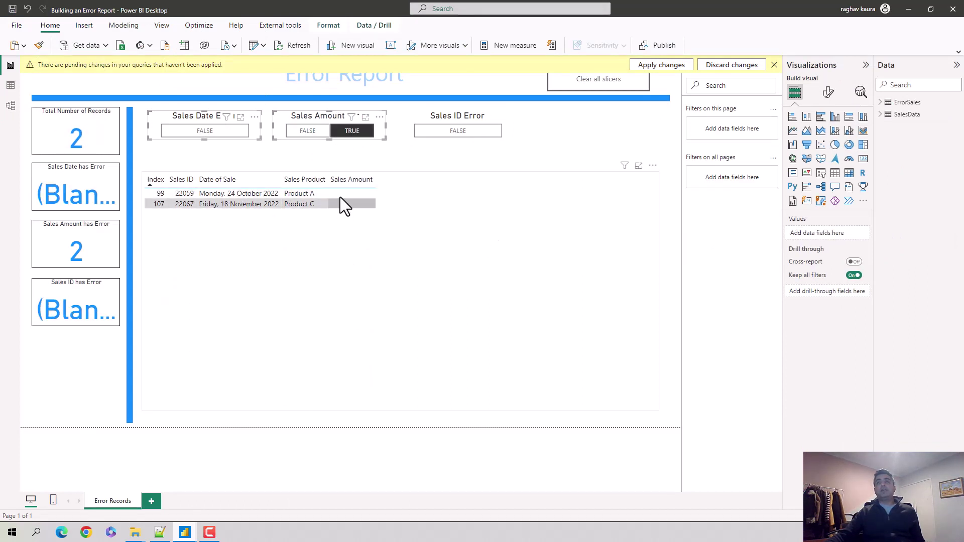
Back in Power Query Editor, delete Demo's Filtered Rows step to restore 120 rows, then select Changed Type.
click(909, 9)
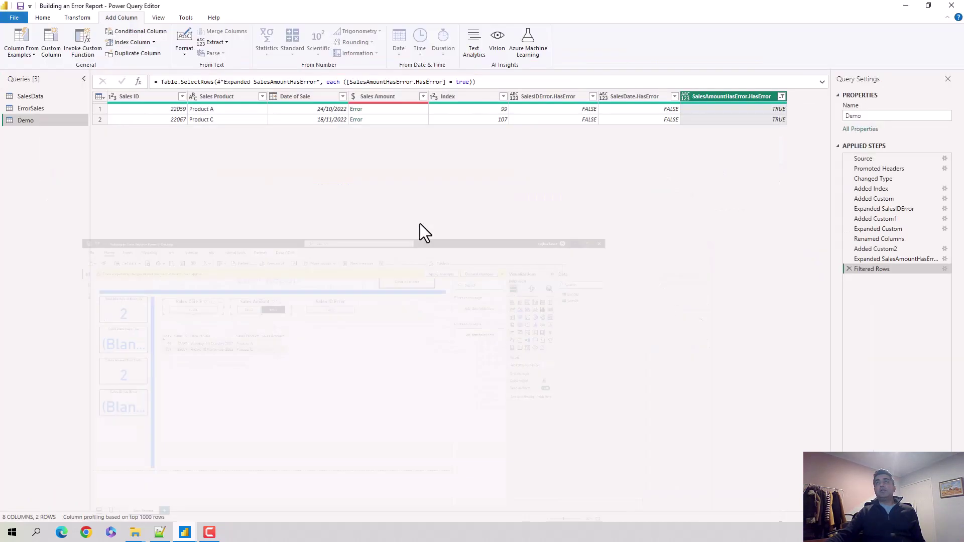
click(848, 269)
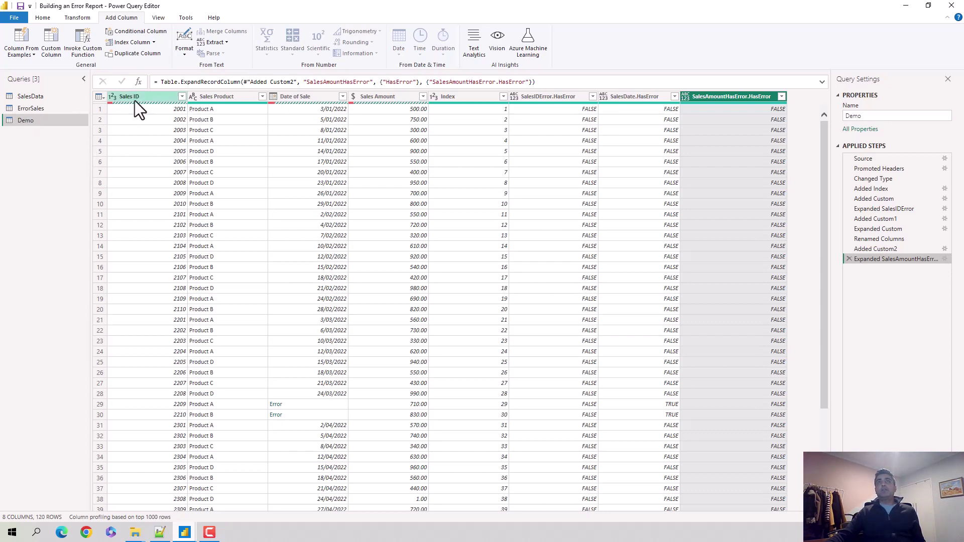
click(884, 180)
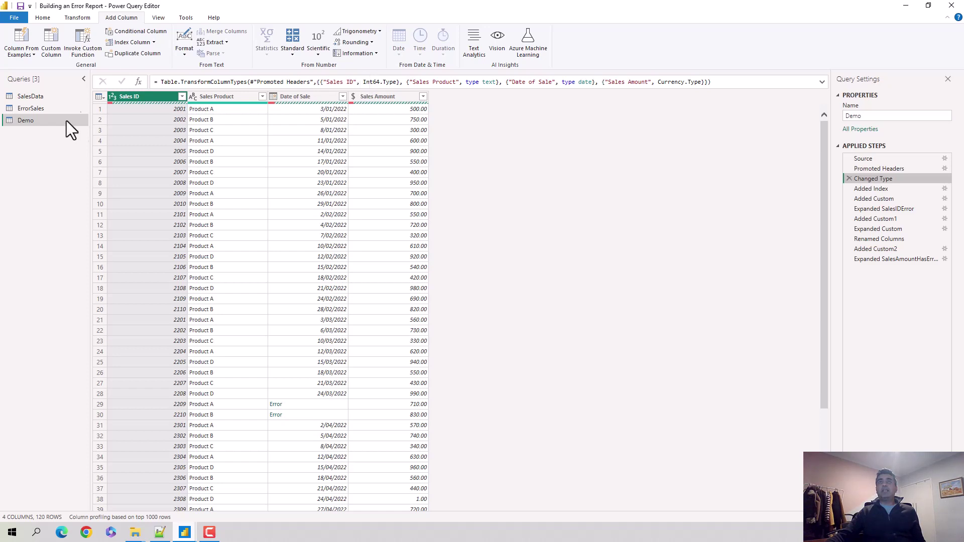
At the Changed Type step, change Sales ID to Text, replacing the existing conversion.
right_click(146, 97)
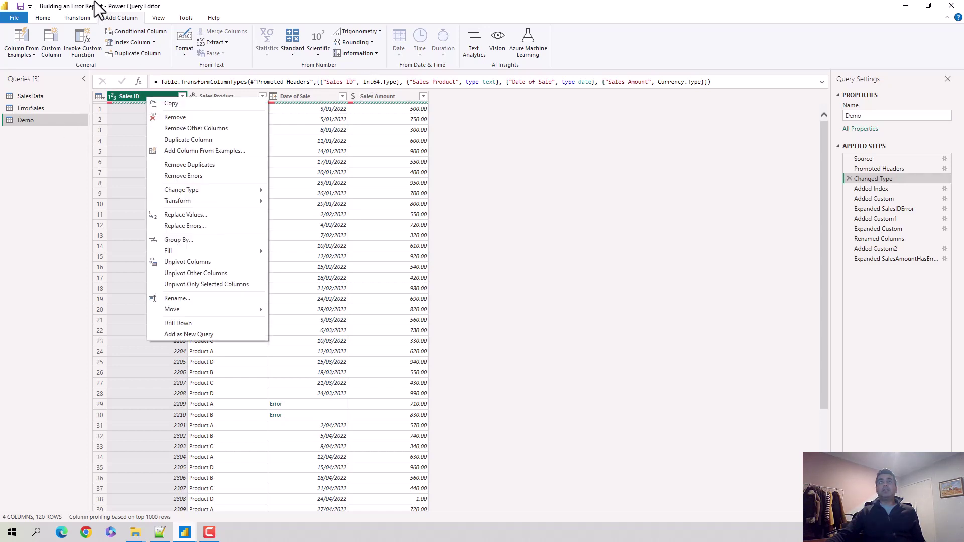
click(80, 19)
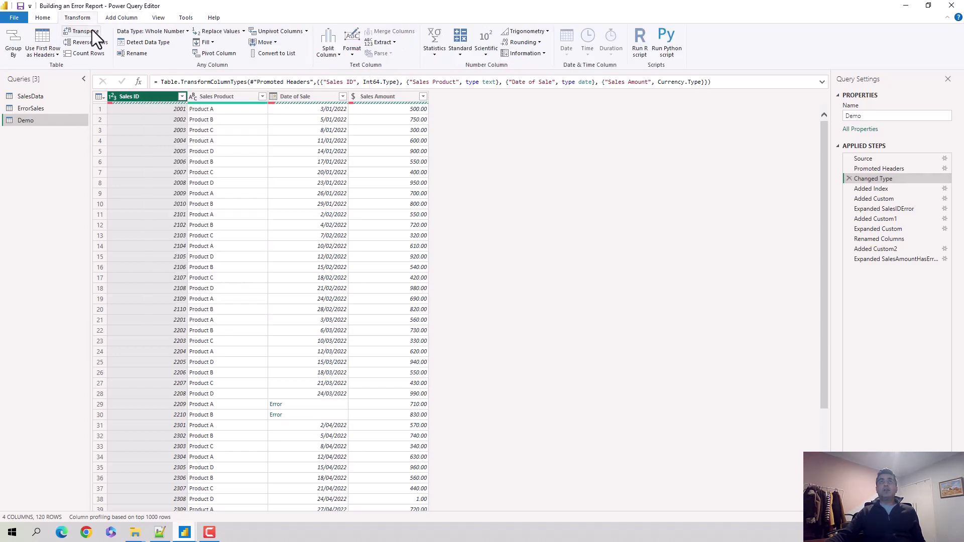
click(176, 34)
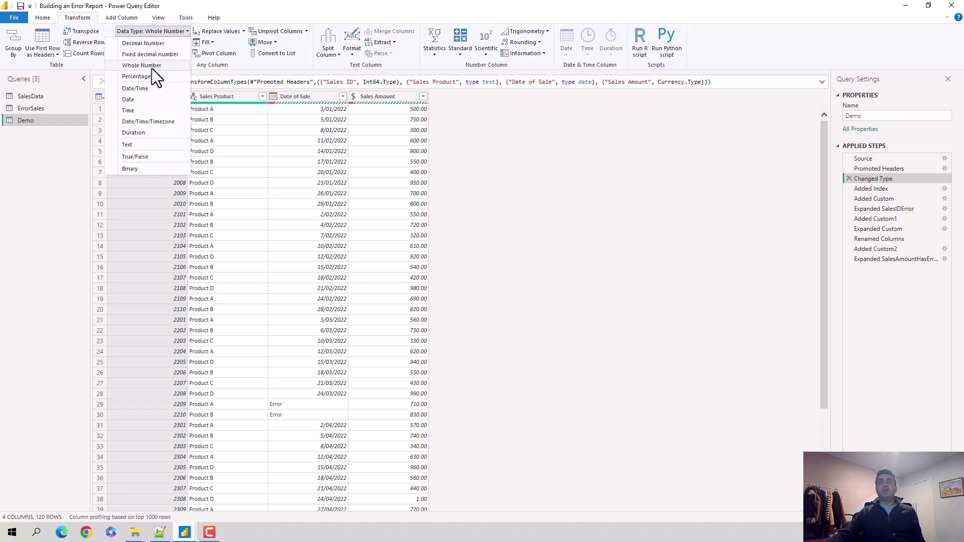
click(140, 146)
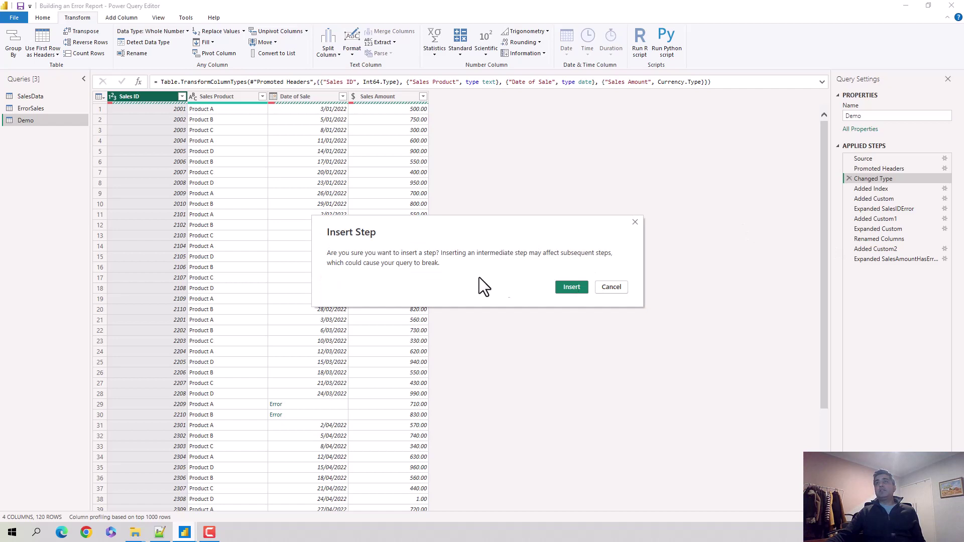
click(570, 287)
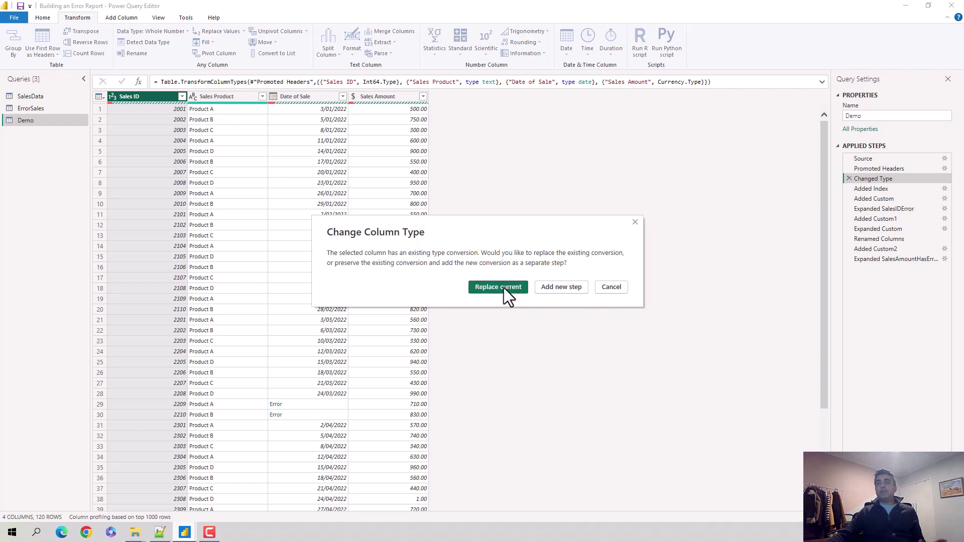
click(504, 287)
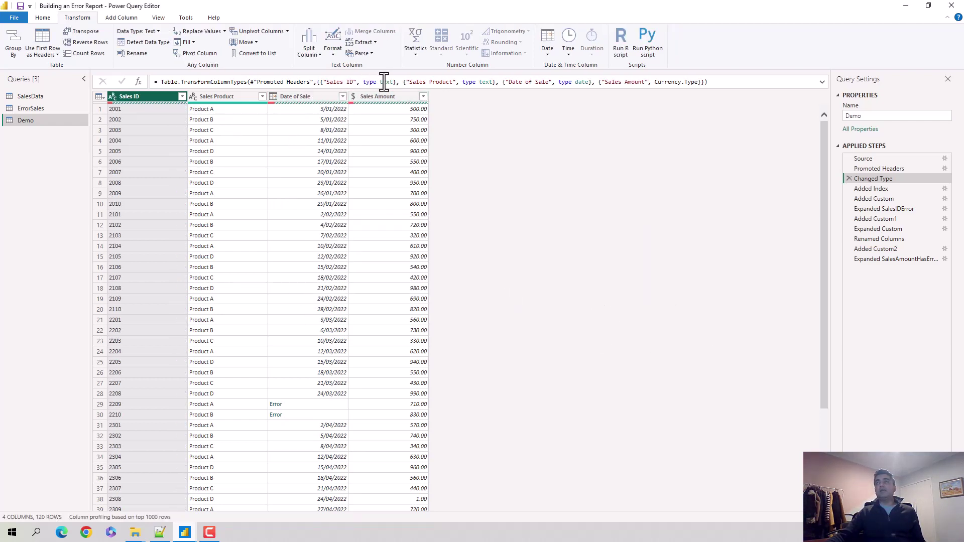
Return to the final step and check SalesIDError.HasError's values without filtering.
click(897, 260)
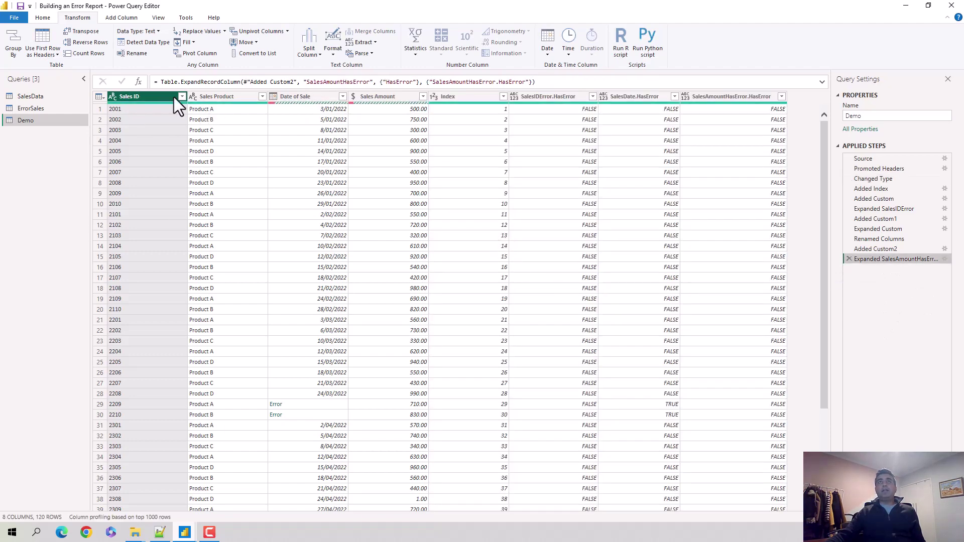
click(592, 97)
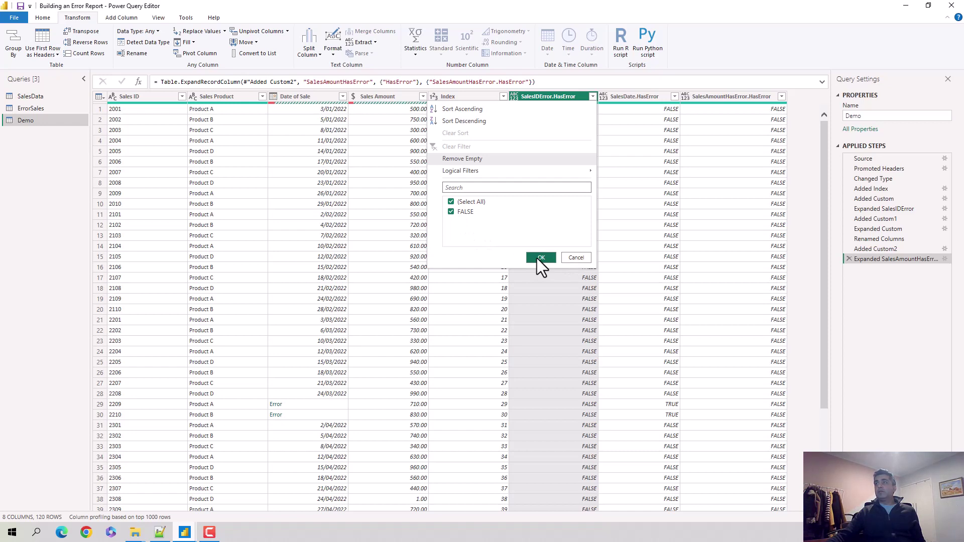
click(576, 258)
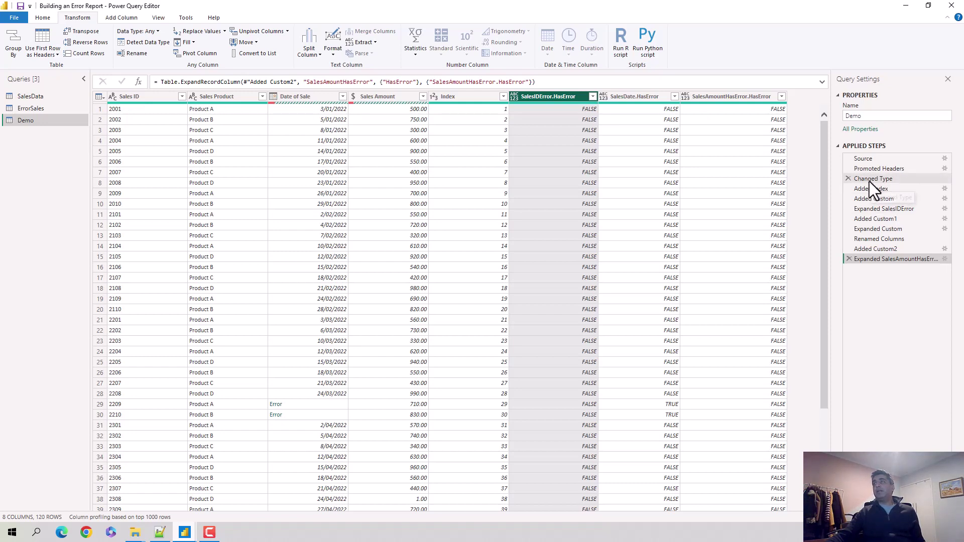
On the Changed Type step, set Sales ID back to Whole Number, replacing the existing conversion.
drag(868, 180, 828, 311)
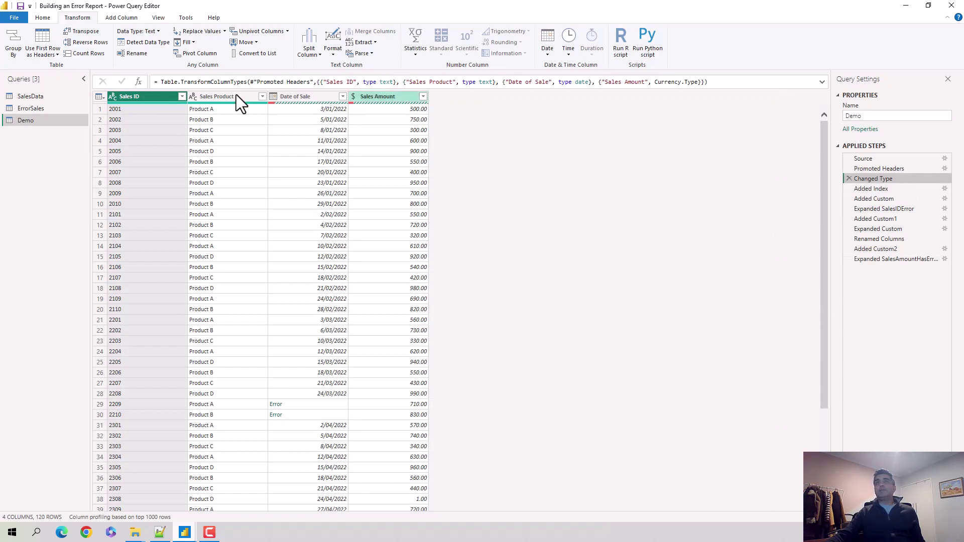
right_click(153, 100)
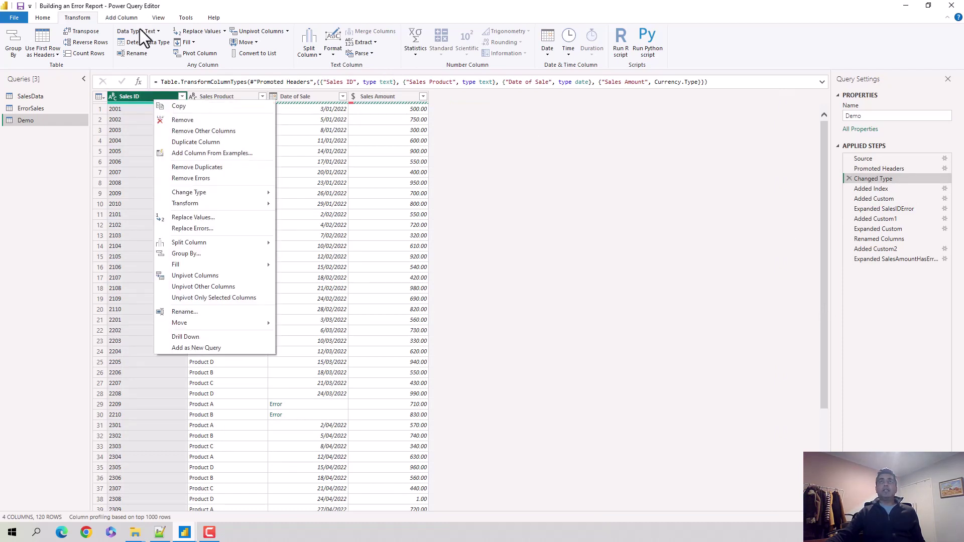
click(158, 29)
click(158, 30)
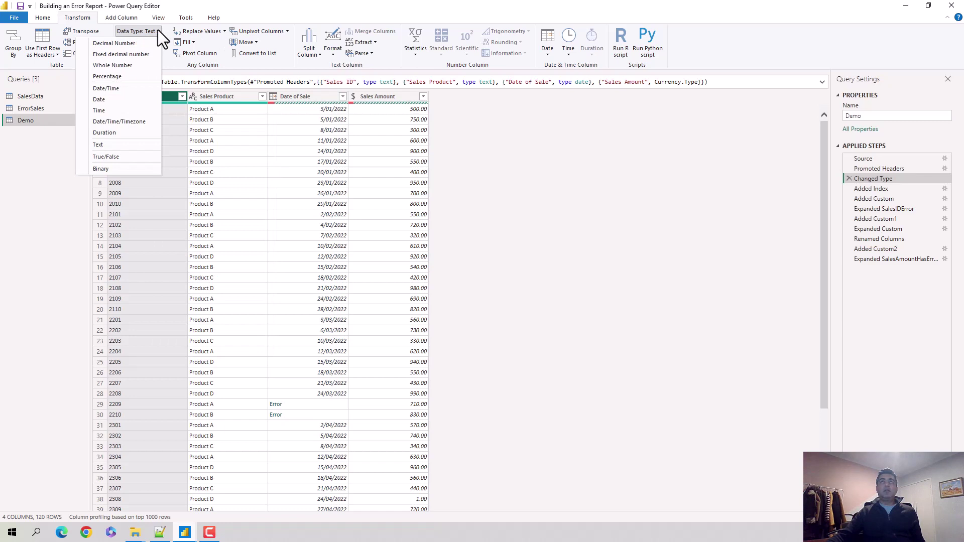
click(125, 66)
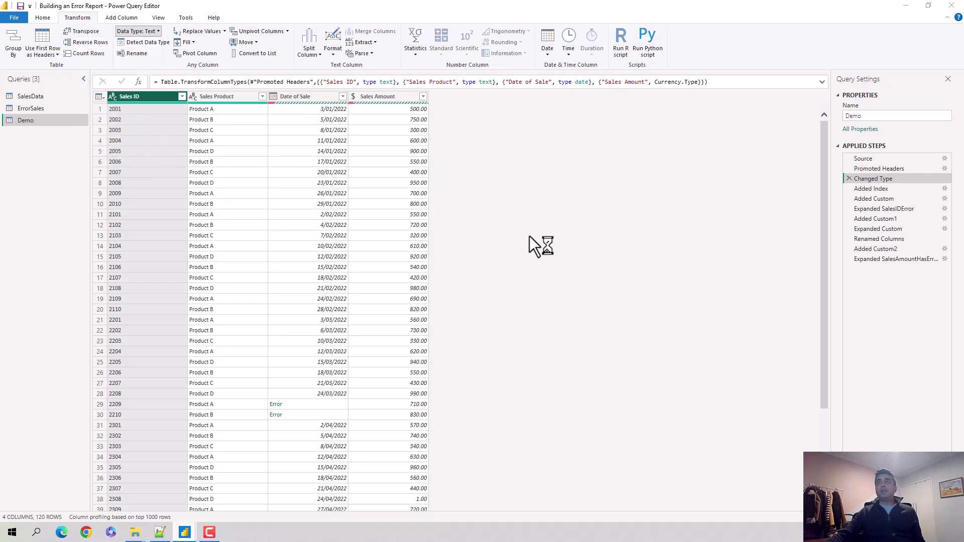
click(571, 288)
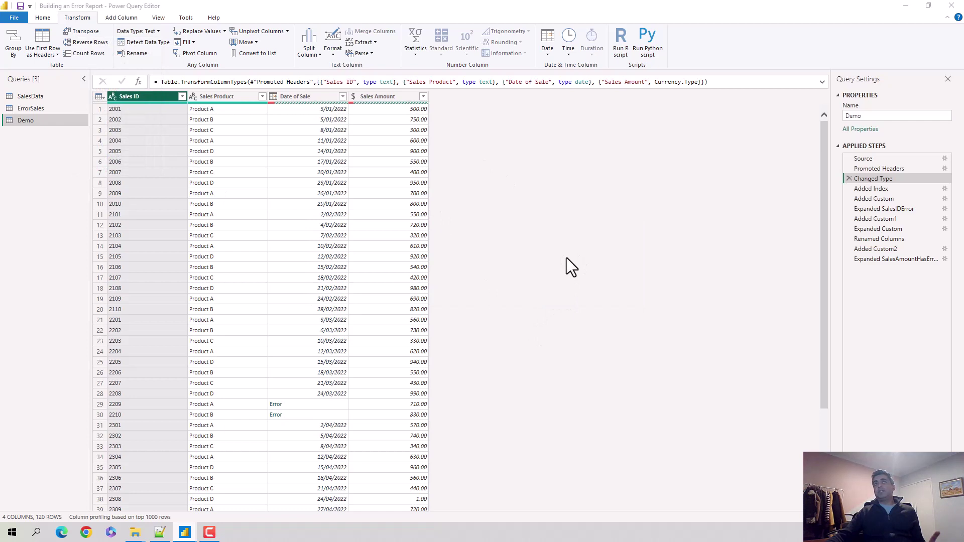
click(511, 288)
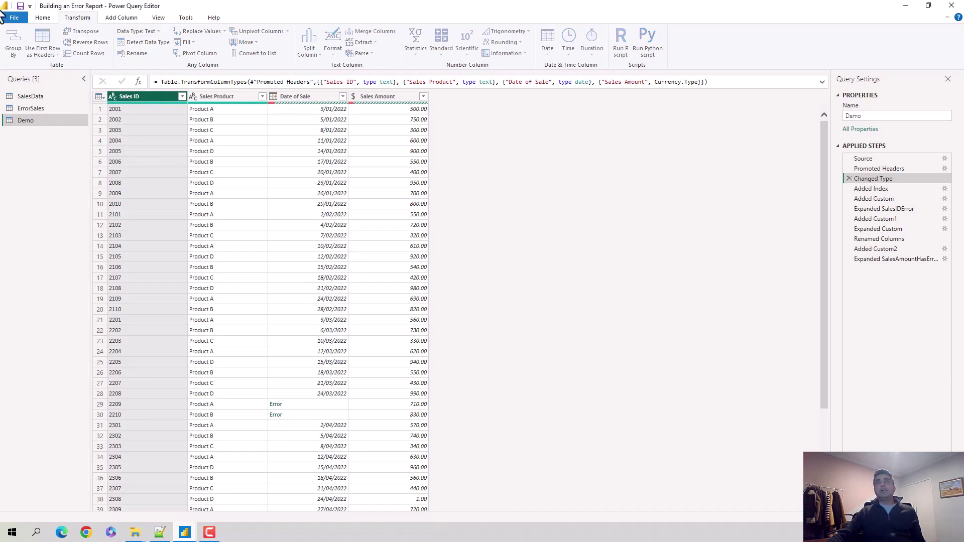
Close & Apply the query changes, loading Demo's 120 rows with 13 errors.
click(43, 18)
click(88, 183)
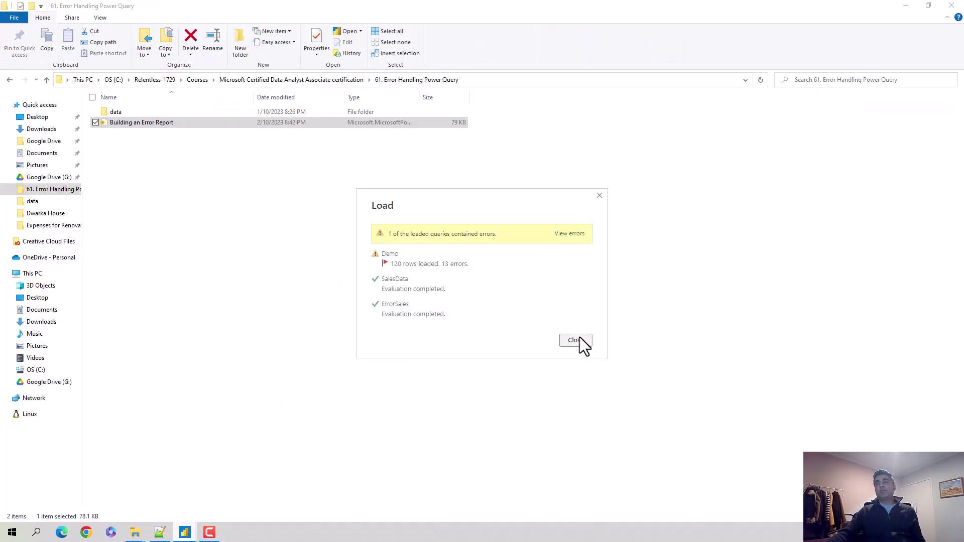
click(578, 339)
Clear all slicers, then review the record-count, date, amount and ID error cards and Sales Date Error slicer.
click(156, 533)
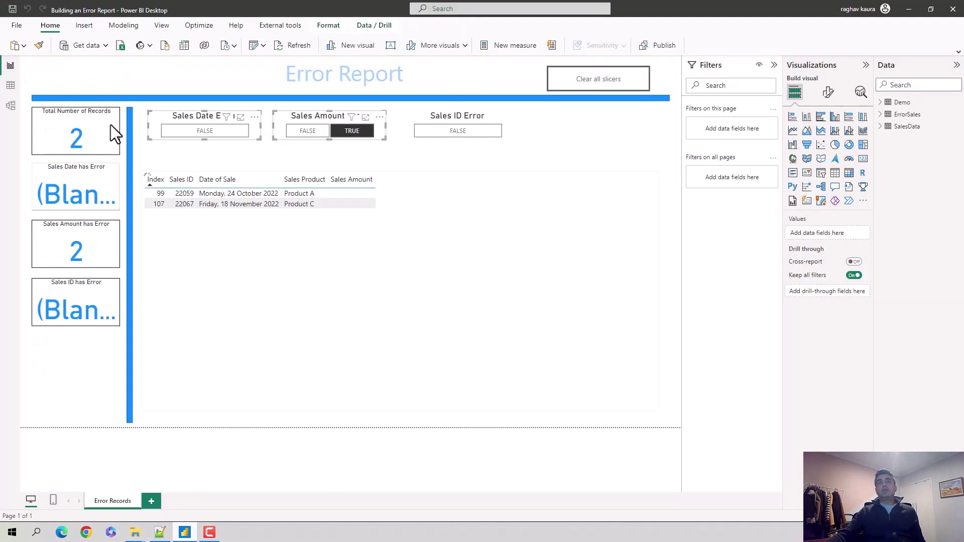
ctrl+click(617, 85)
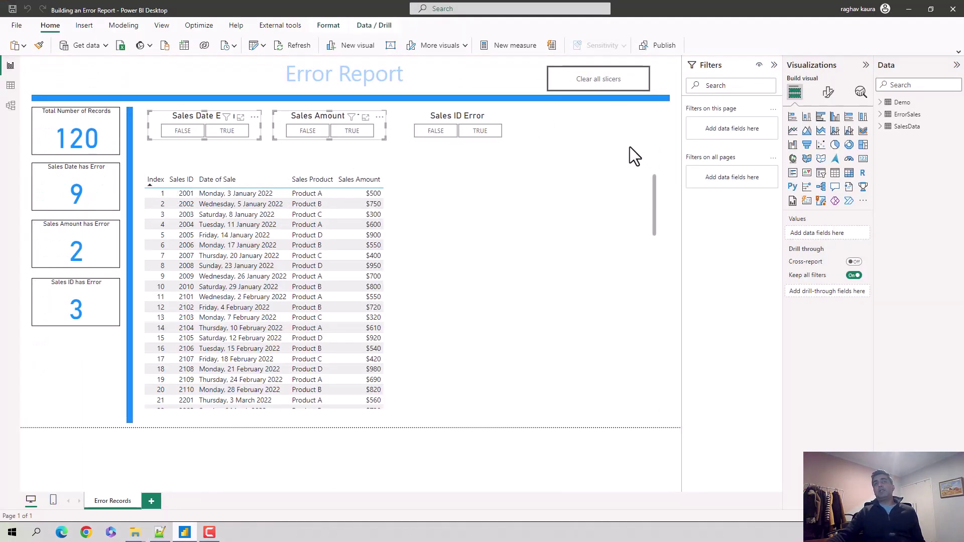
click(110, 133)
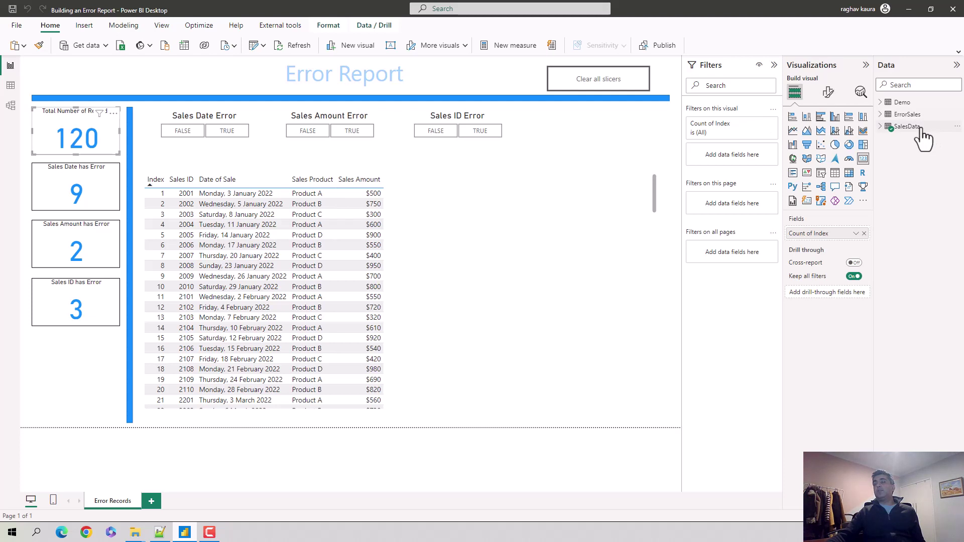
click(108, 182)
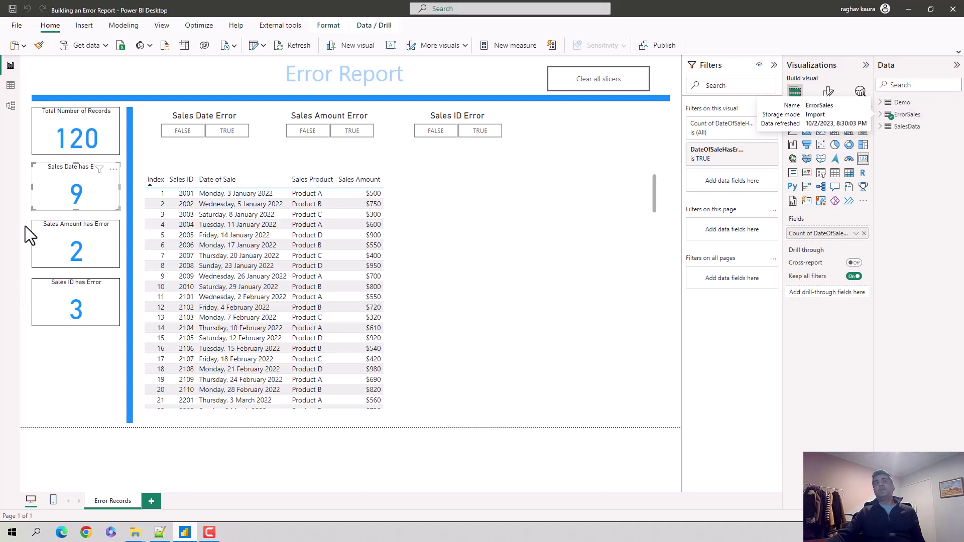
click(108, 244)
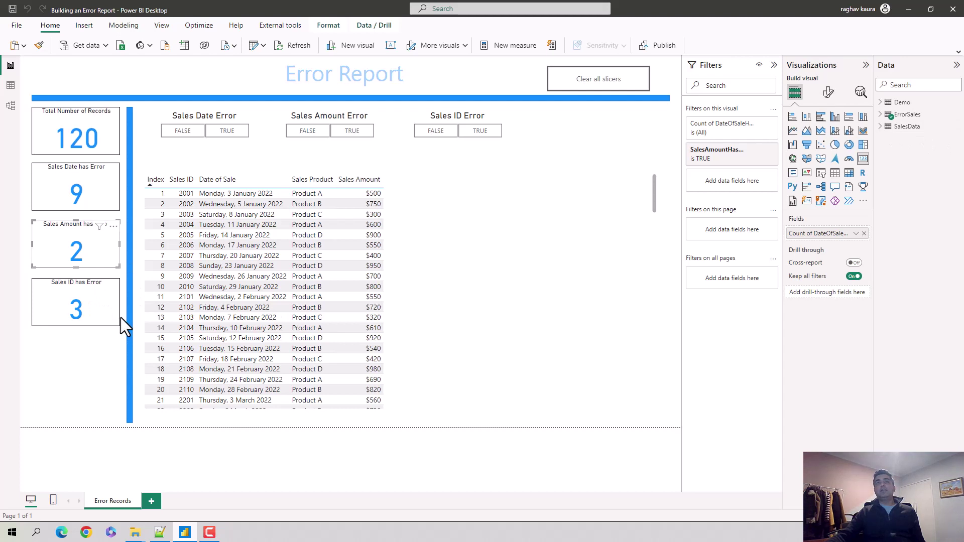
click(111, 309)
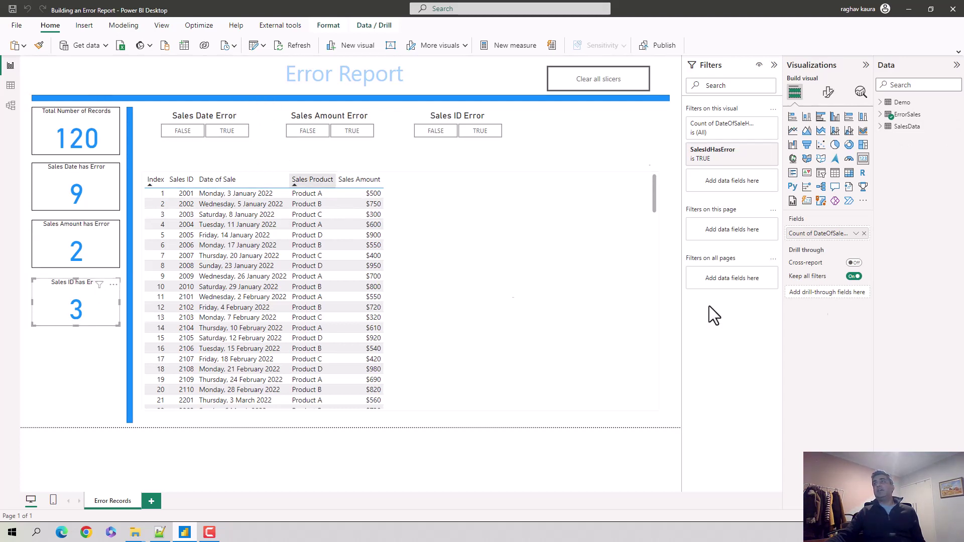
click(254, 136)
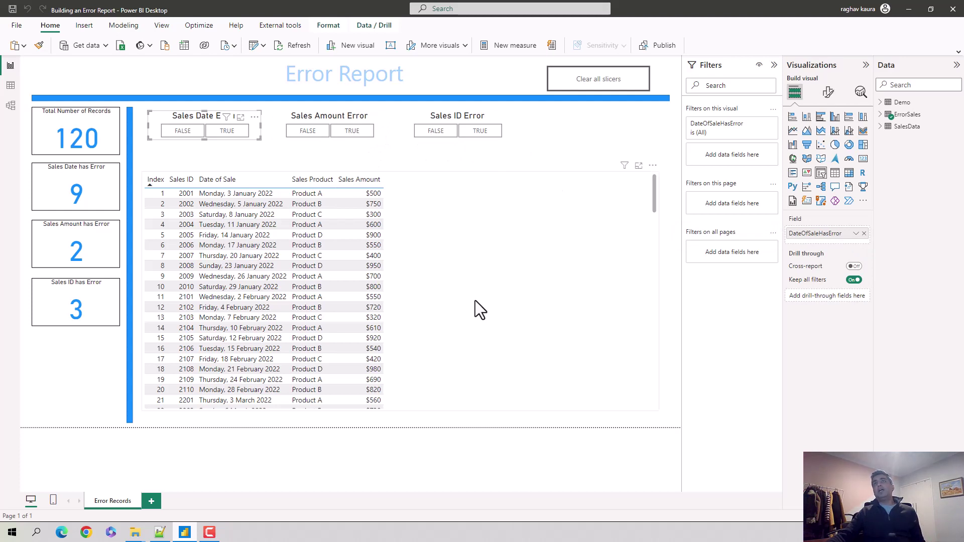
click(429, 212)
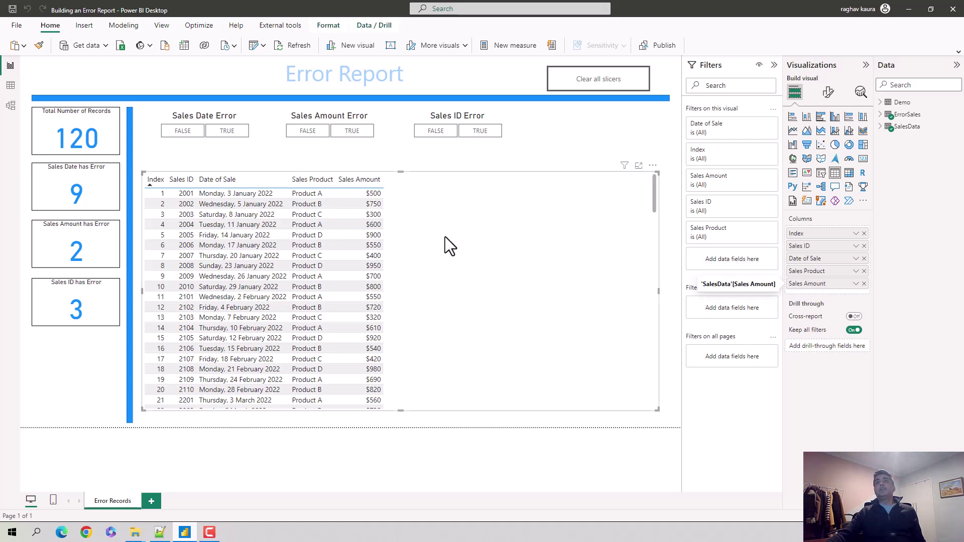
scroll(465, 238, down, 10)
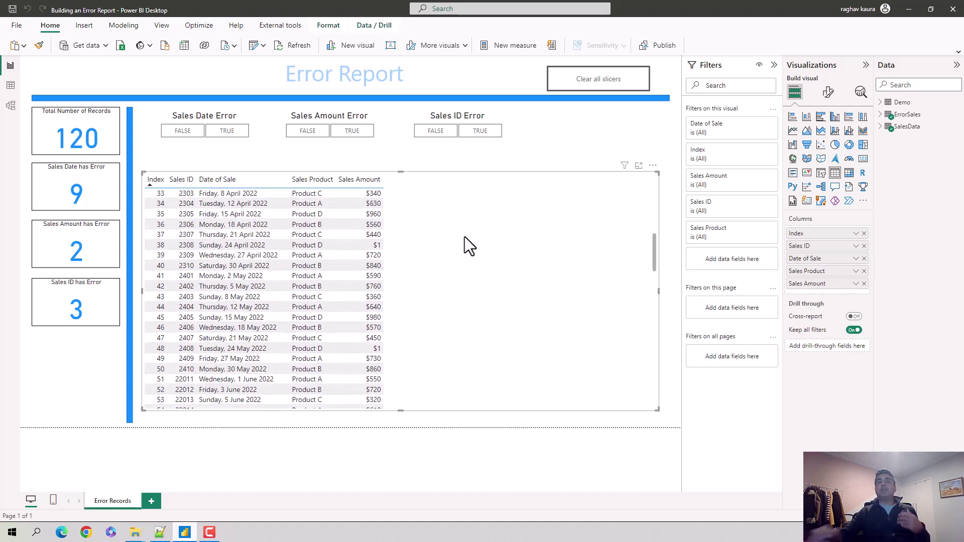